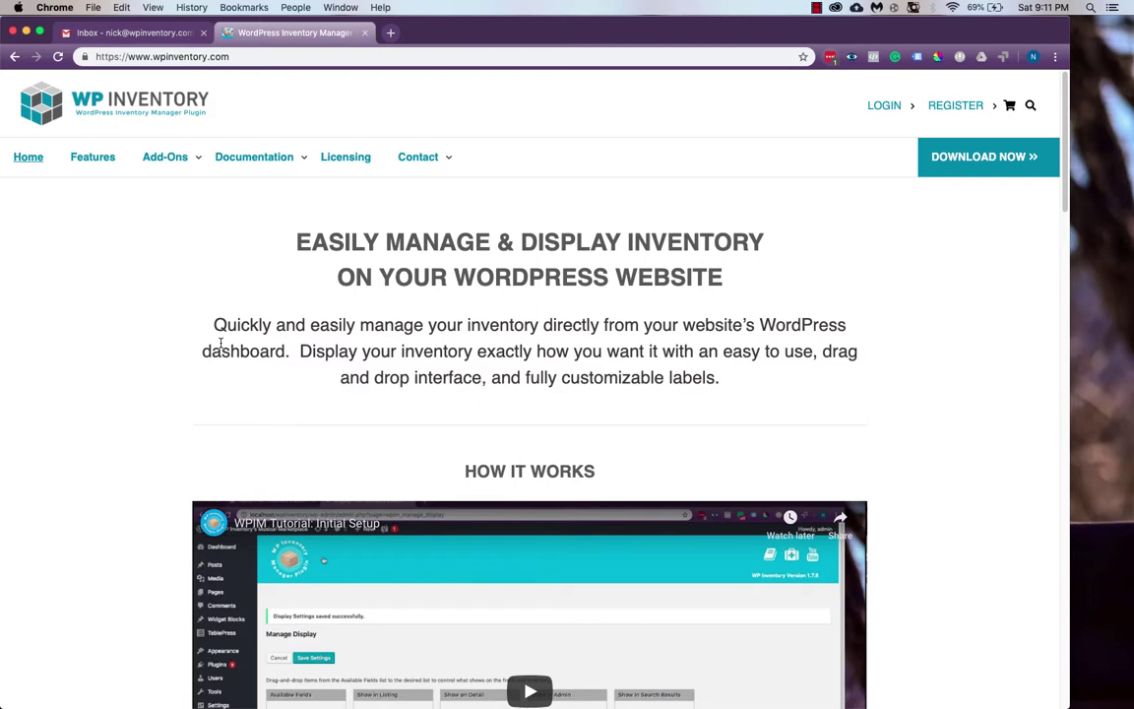
Browse the paid add-ons list, such as $69.99 Advanced Inventory Manager, down to the footer
{"action": "mouse_move", "coordinate": [182, 172]}
{"action": "left_click", "coordinate": [183, 203]}
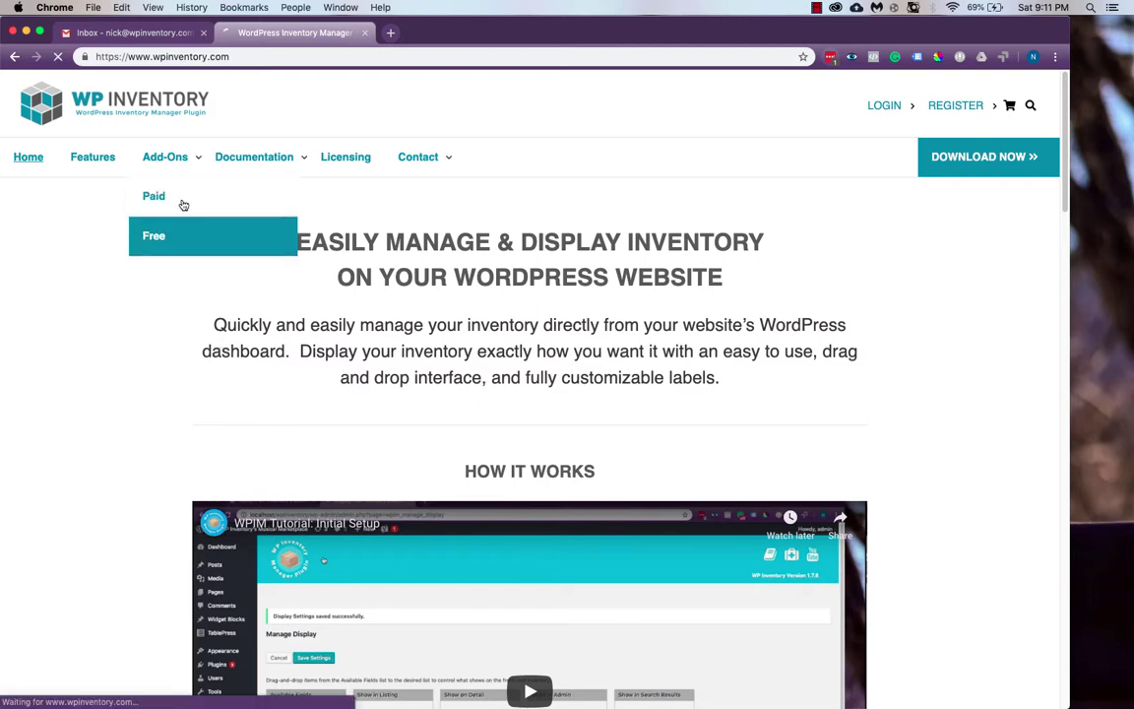
{"action": "scroll", "coordinate": [306, 274], "scroll_direction": "down", "scroll_amount": 10}
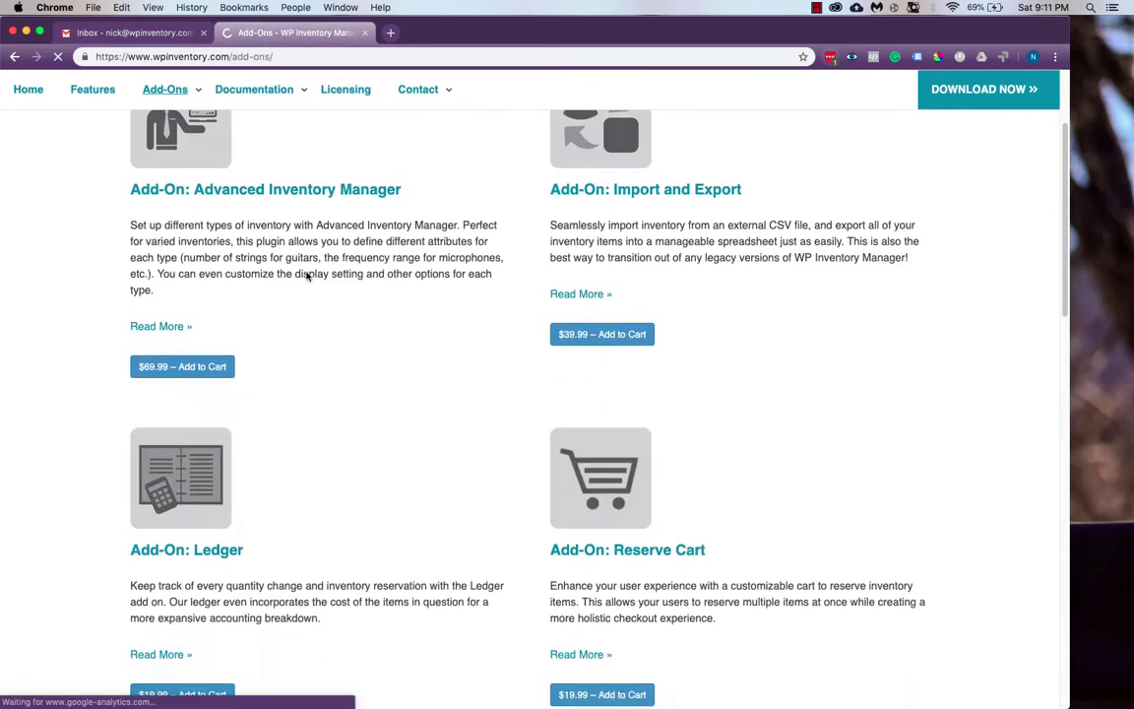
{"action": "scroll", "coordinate": [306, 276], "scroll_direction": "down", "scroll_amount": 8}
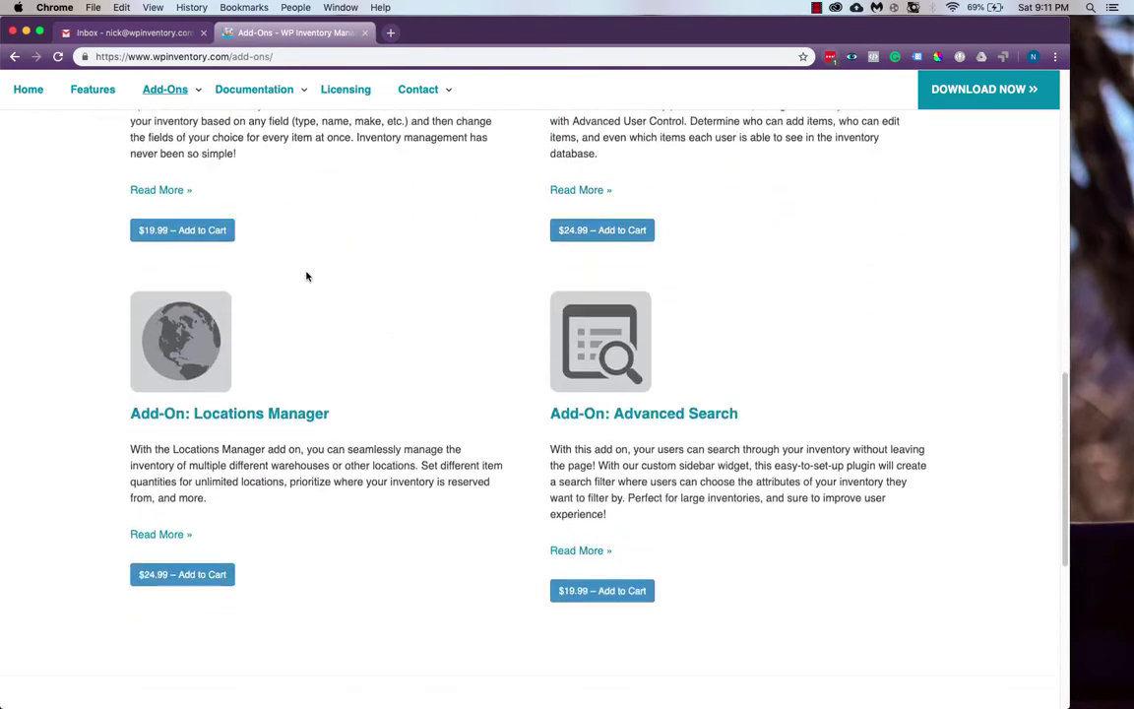
{"action": "scroll", "coordinate": [307, 277], "scroll_direction": "down", "scroll_amount": 5}
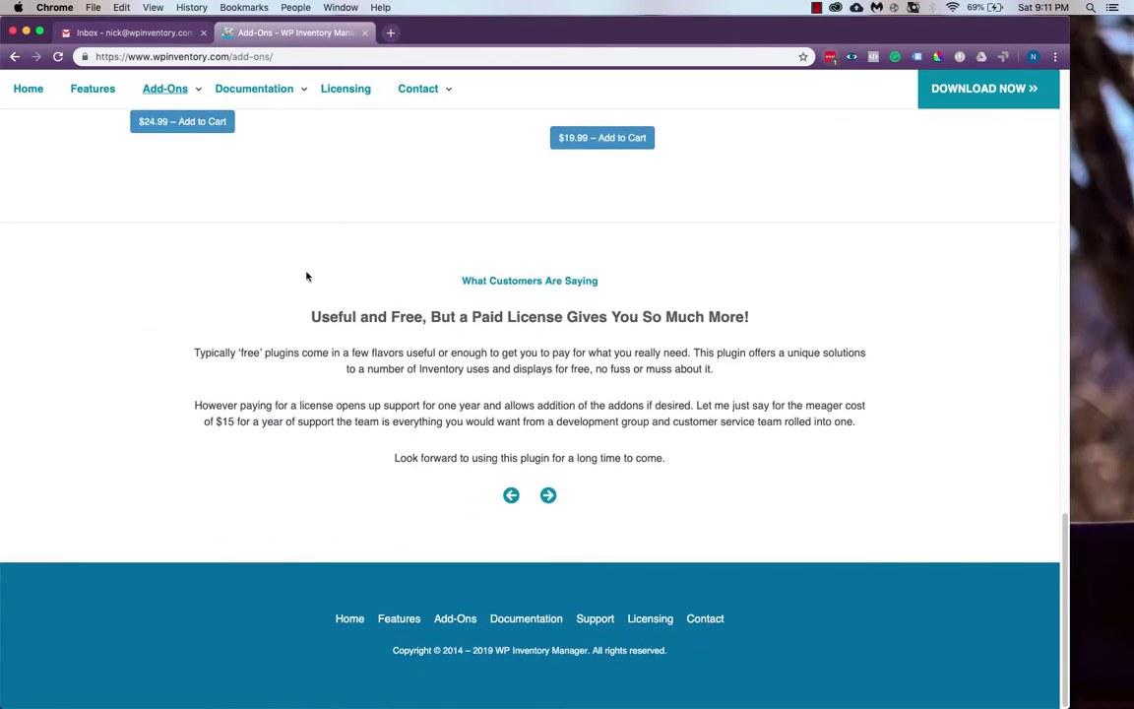
Add the $149.00 All Access Pass to the cart and apply the AAPDEMO coupon at checkout
{"action": "left_click", "coordinate": [342, 95]}
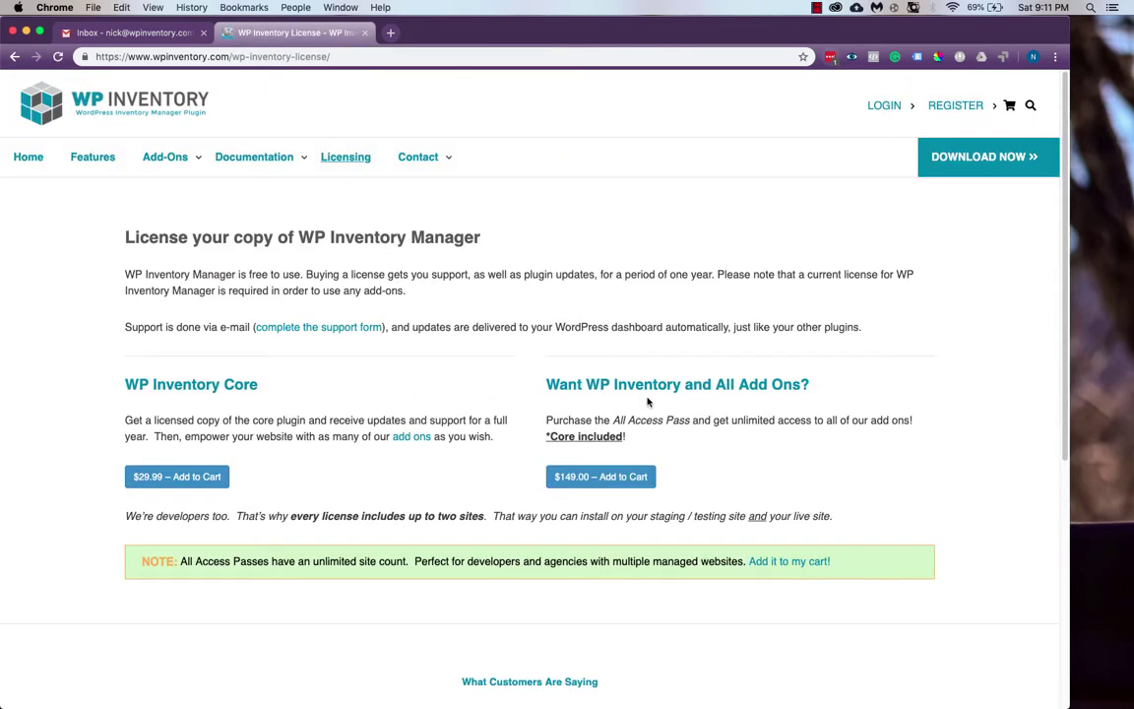
{"action": "left_click", "coordinate": [630, 477]}
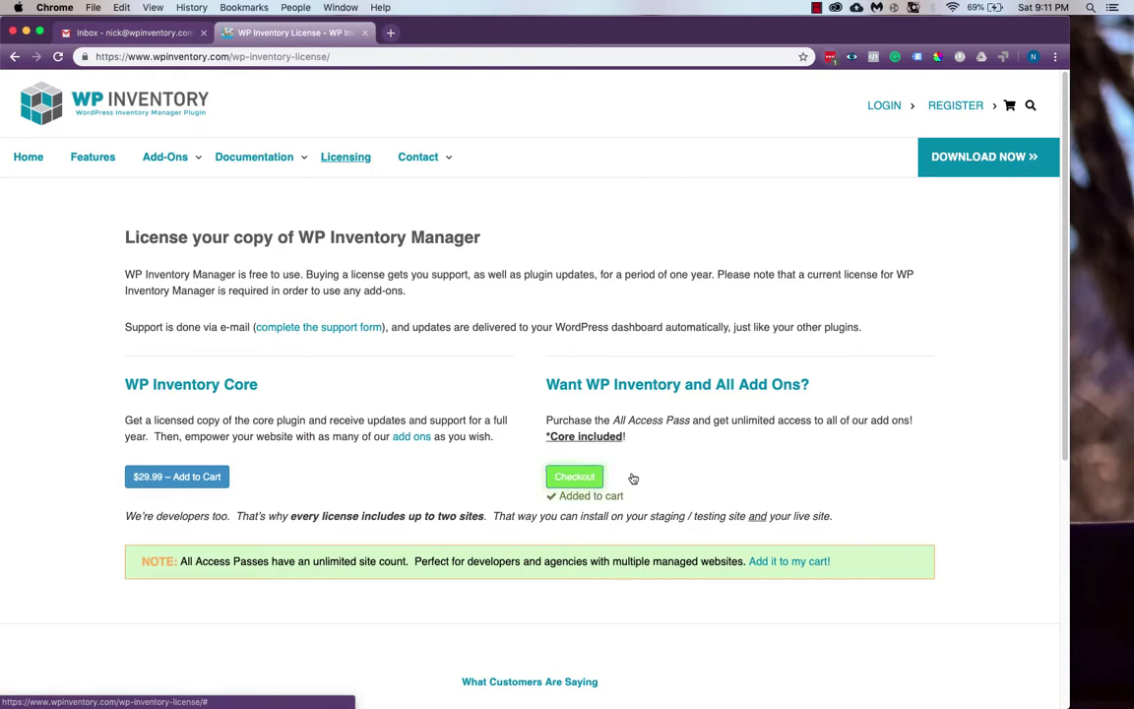
{"action": "left_click", "coordinate": [596, 477]}
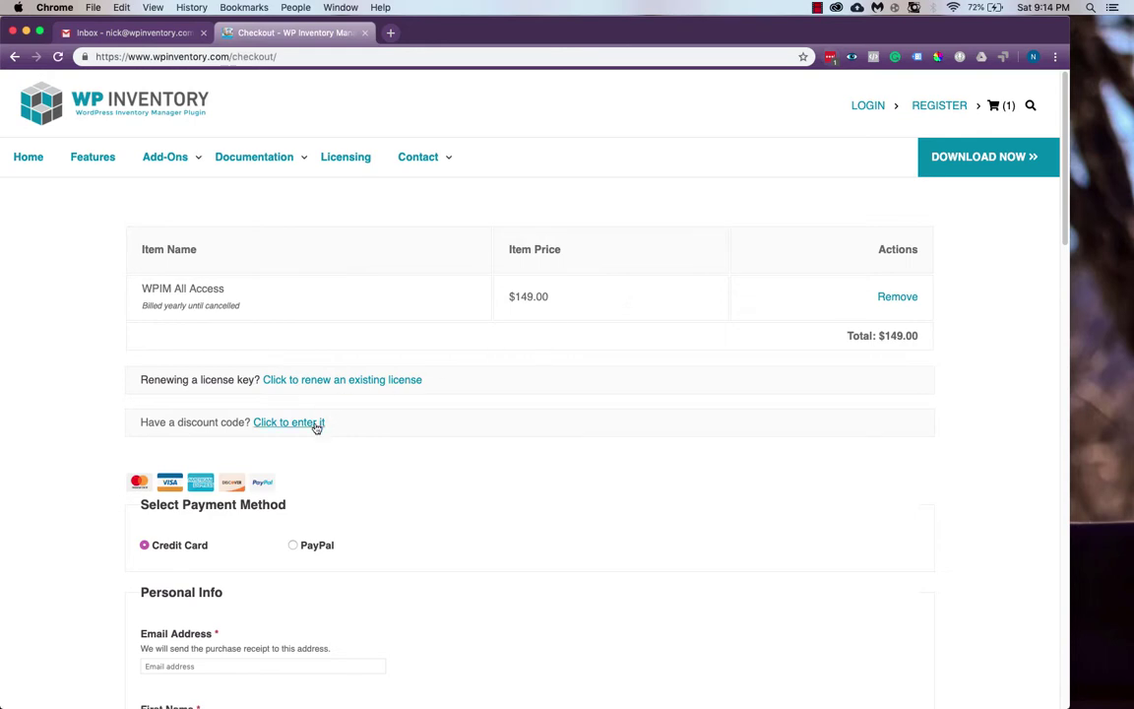
{"action": "left_click", "coordinate": [316, 423]}
{"action": "type", "text": "AAPDEMO"}
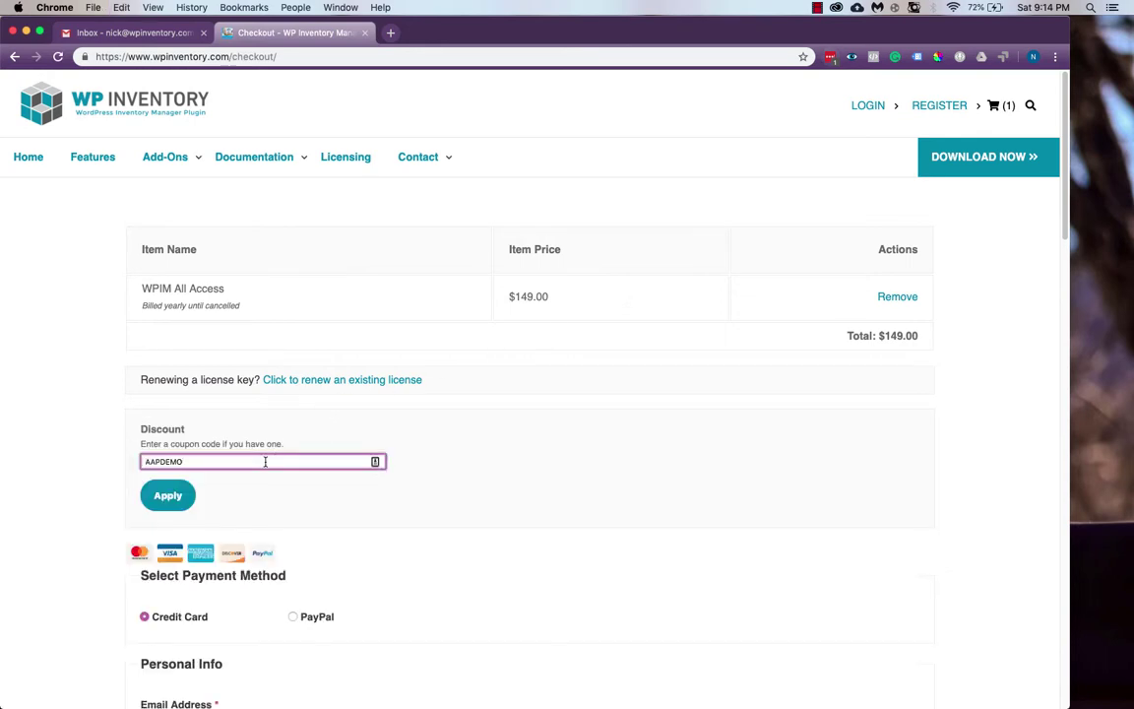
{"action": "left_click", "coordinate": [188, 498]}
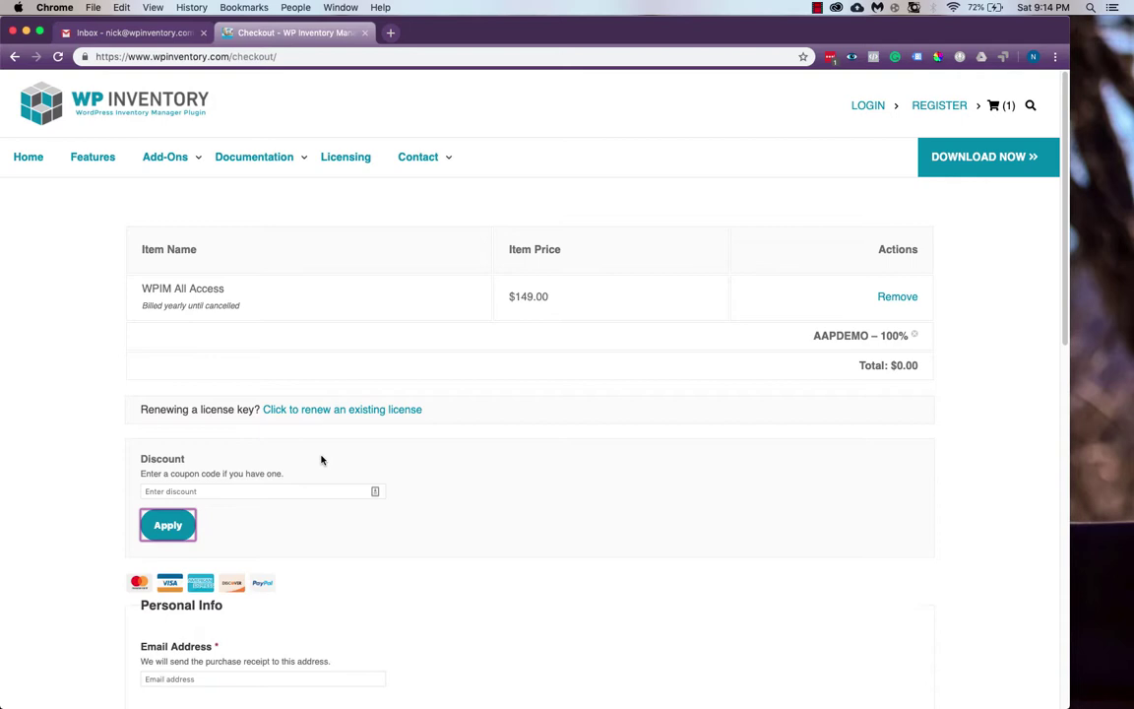
Enter the buyer's email and first and last name, accept the terms, and complete the $0.00 purchase
{"action": "scroll", "coordinate": [438, 445], "scroll_direction": "down", "scroll_amount": 5}
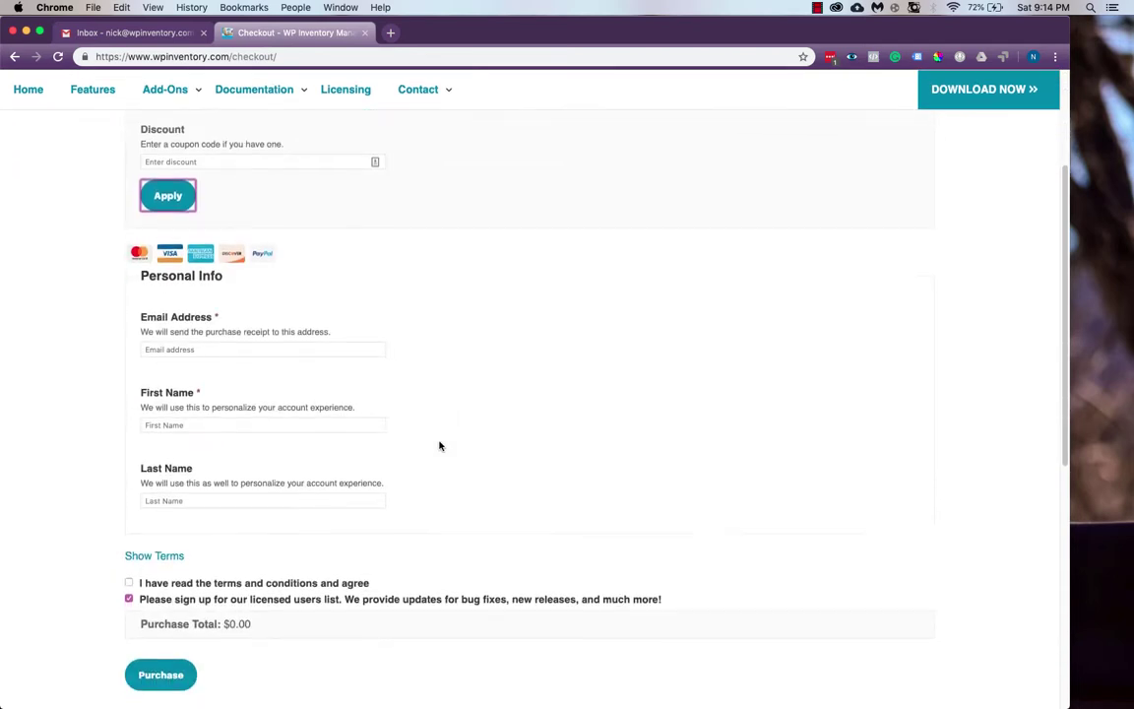
{"action": "left_click", "coordinate": [236, 303]}
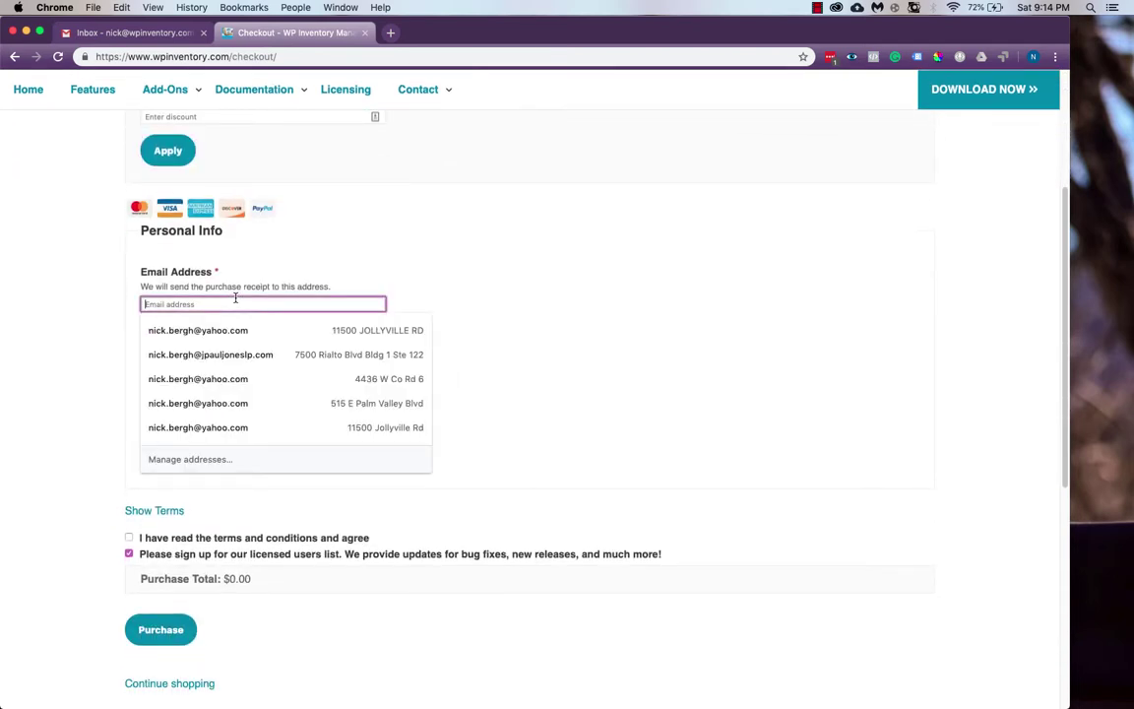
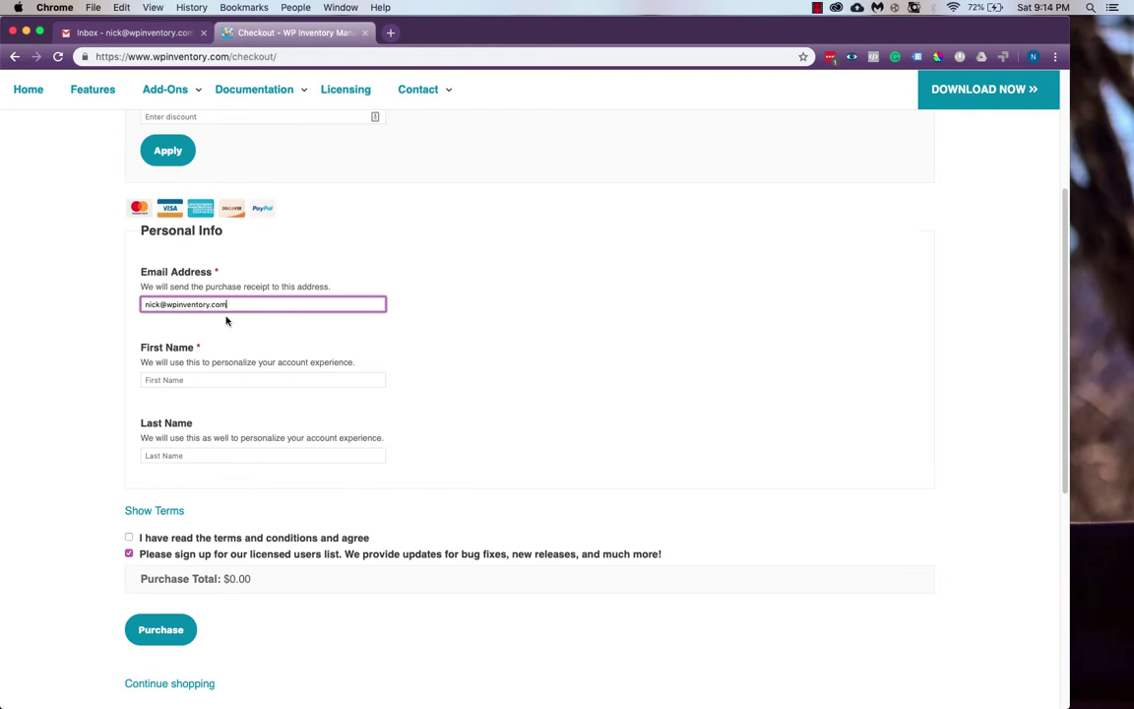
{"action": "left_click", "coordinate": [200, 380]}
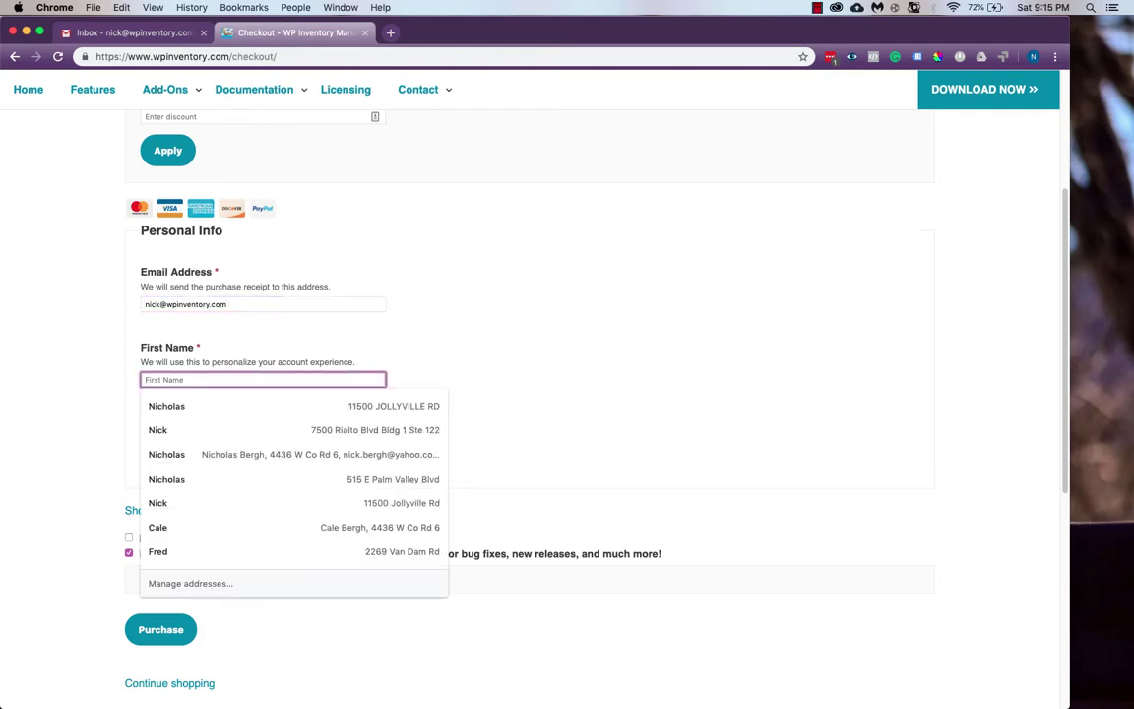
{"action": "key", "text": "Tab"}
{"action": "key", "text": "Tab"}
{"action": "scroll", "coordinate": [333, 381], "scroll_direction": "down", "scroll_amount": 3}
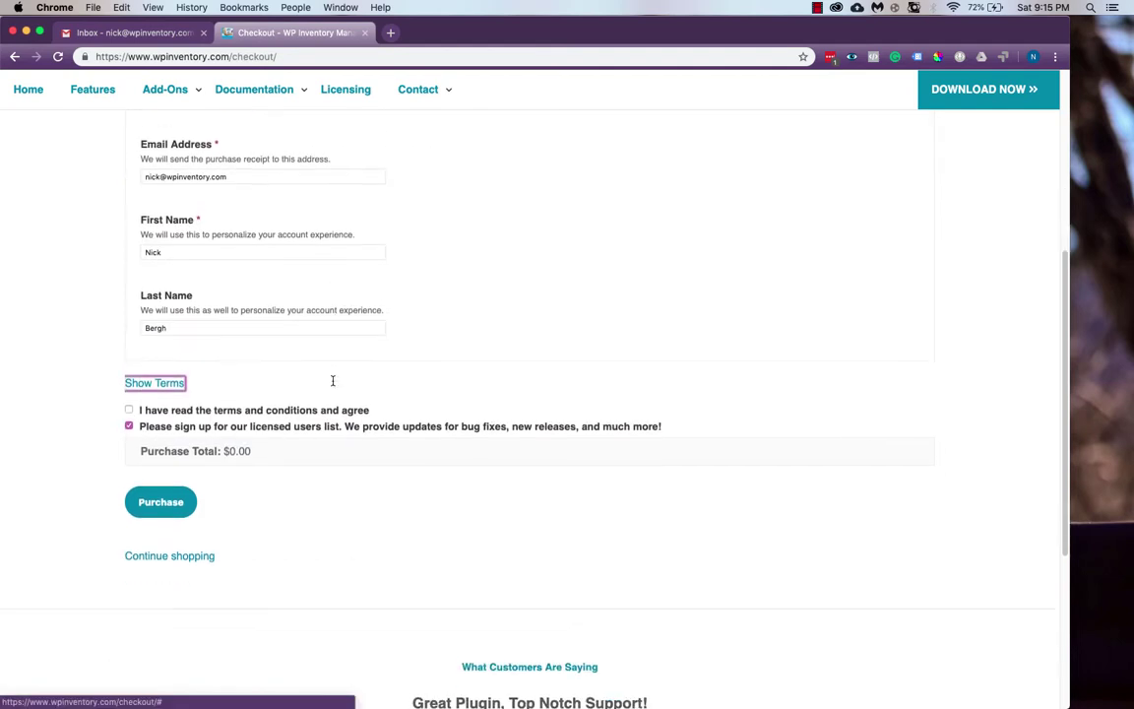
{"action": "left_click", "coordinate": [129, 409]}
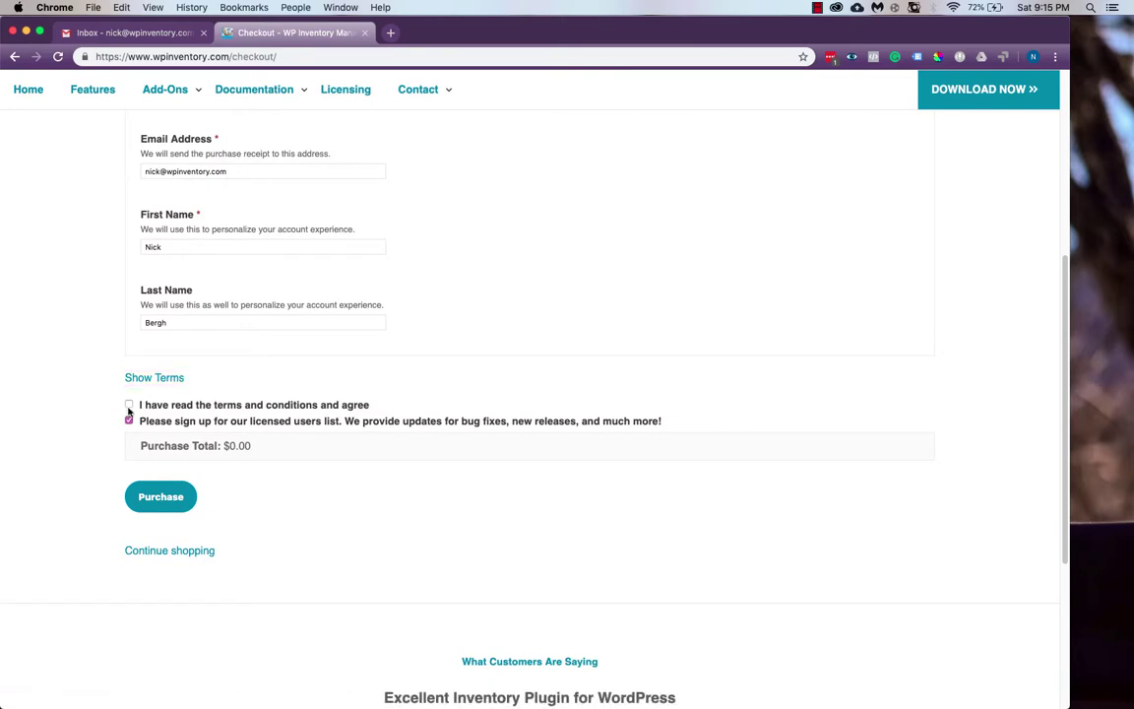
{"action": "left_click", "coordinate": [161, 495]}
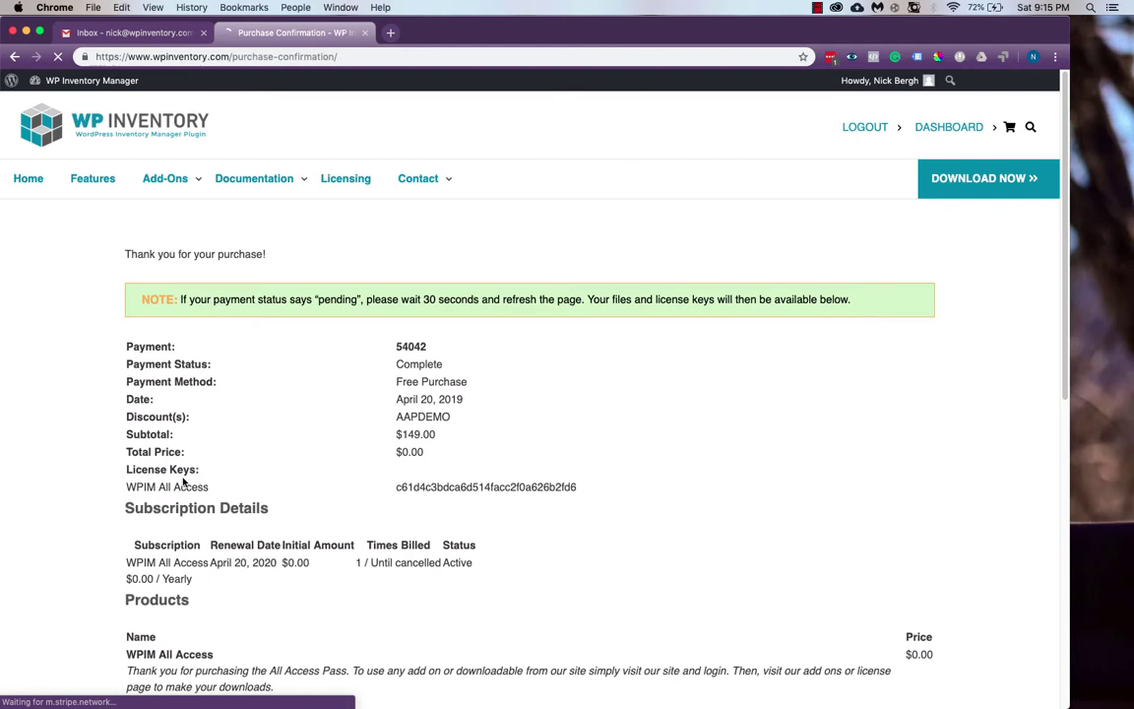
{"action": "scroll", "coordinate": [276, 444], "scroll_direction": "down", "scroll_amount": 5}
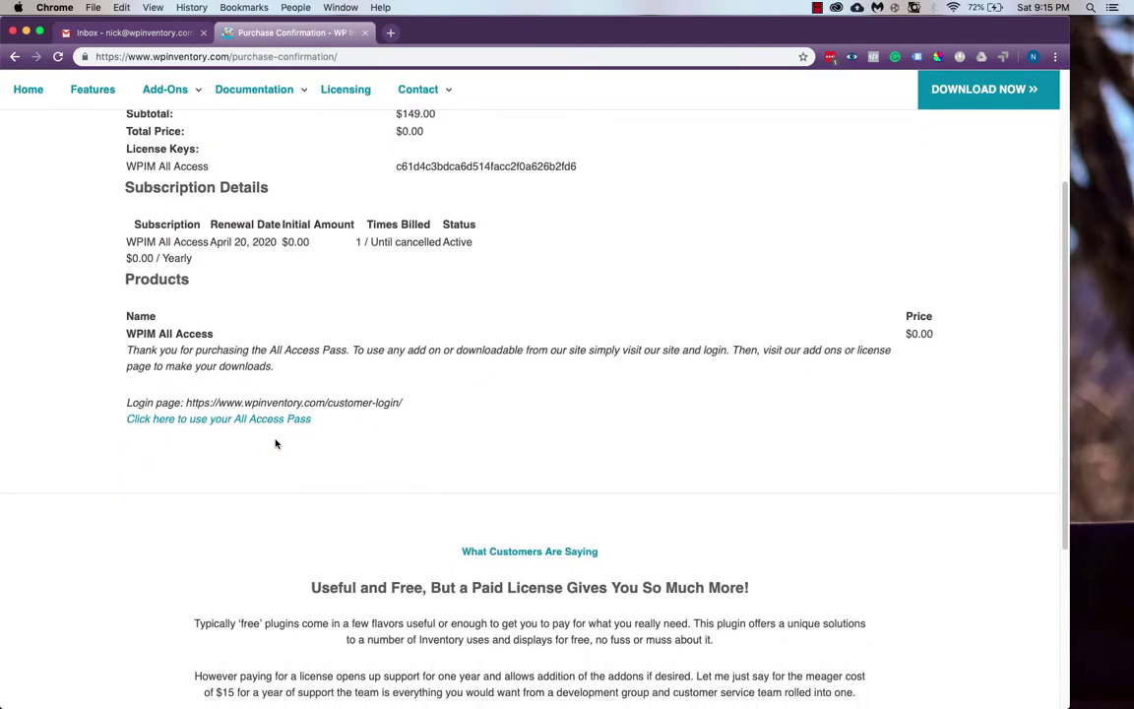
Open the 'Your username and password' email in Gmail and select the emailed password
{"action": "left_click", "coordinate": [133, 32]}
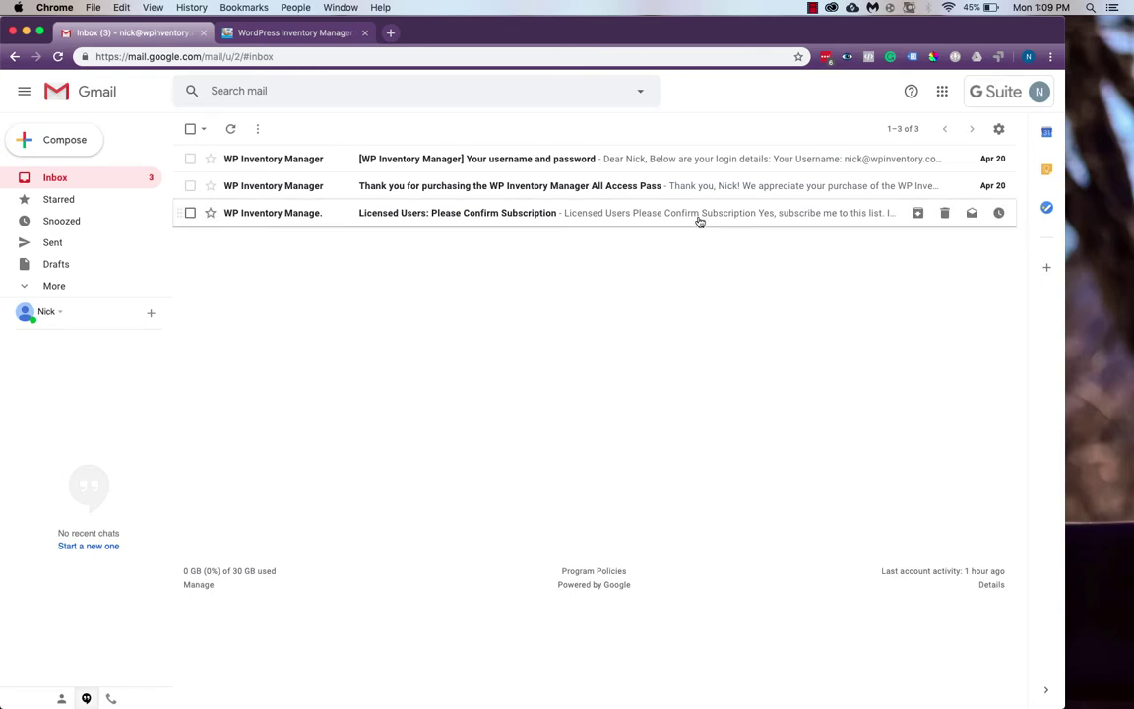
{"action": "left_click", "coordinate": [696, 165]}
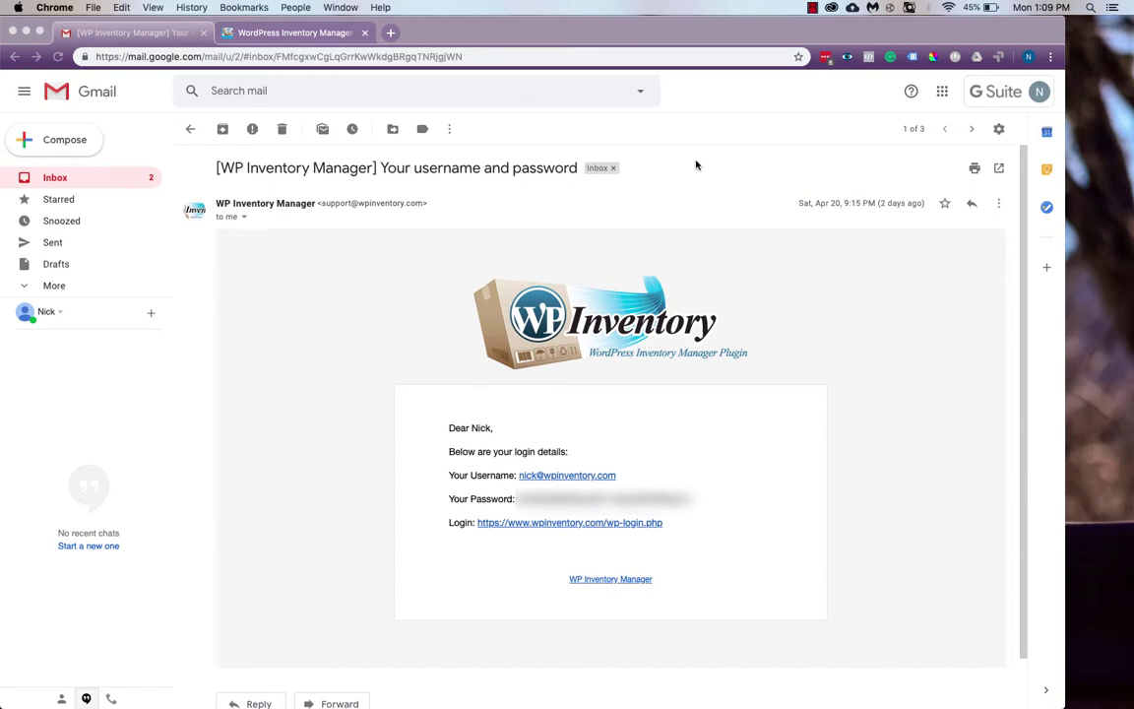
{"action": "left_click", "coordinate": [696, 165]}
{"action": "left_click_drag", "start_coordinate": [517, 499], "coordinate": [705, 500]}
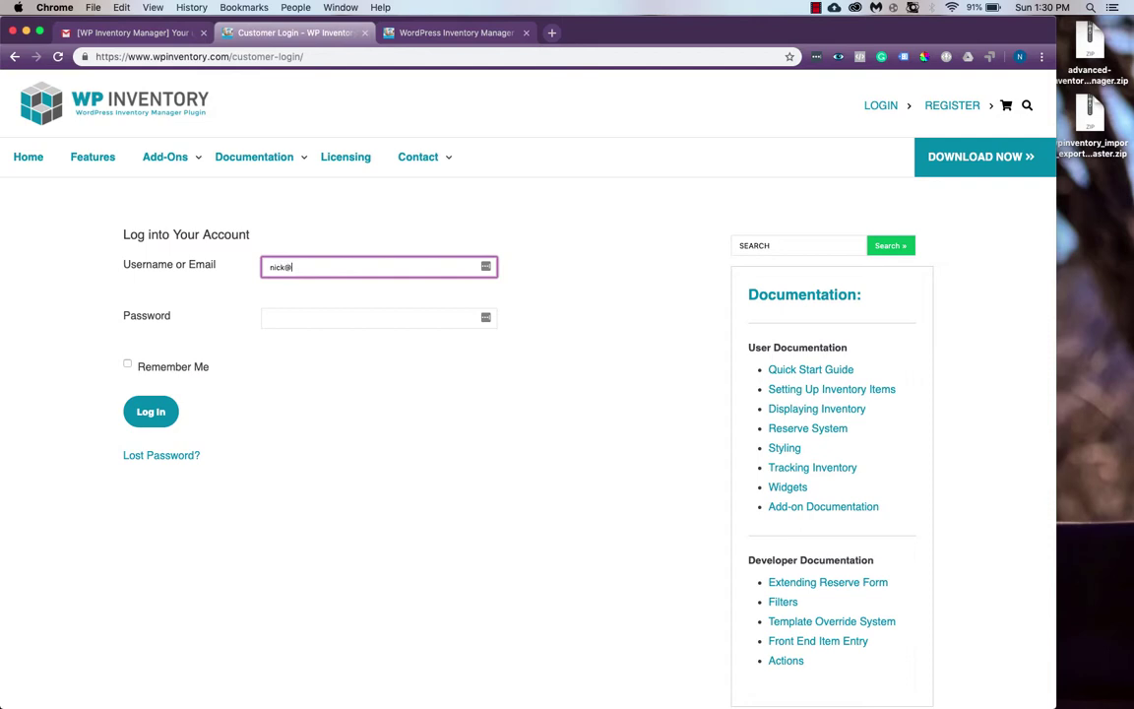
Log into the customer account with the account email and the pasted password
{"action": "key", "text": "Tab"}
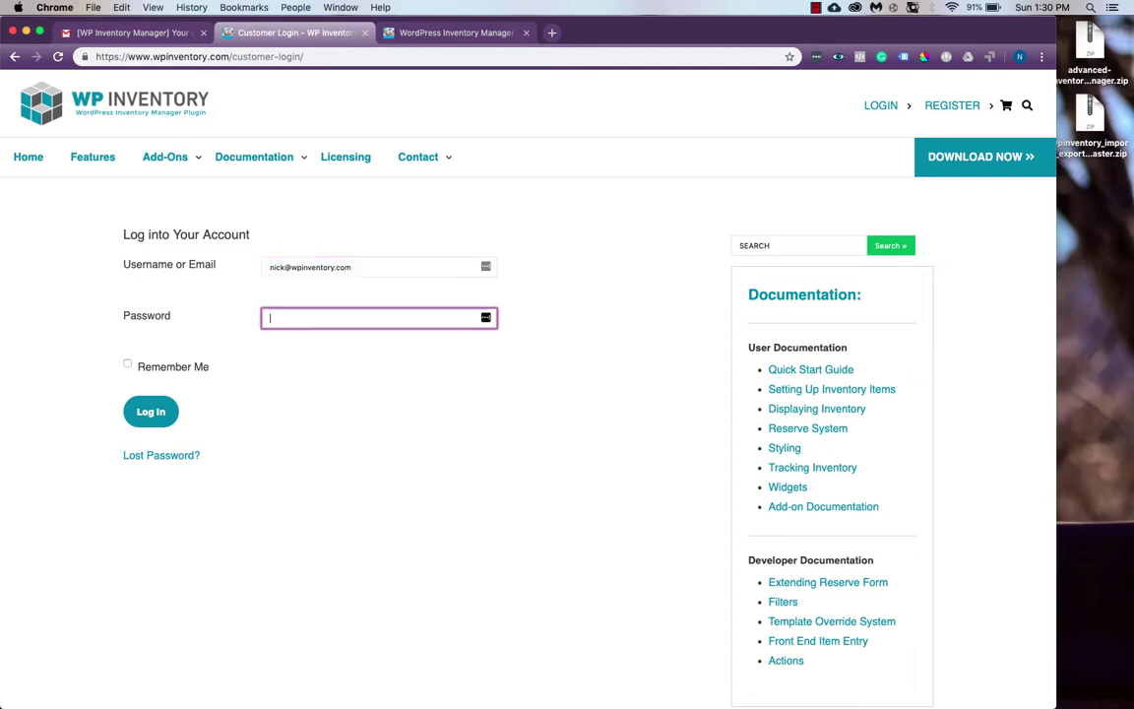
{"action": "key", "text": "super+v"}
{"action": "left_click", "coordinate": [159, 413]}
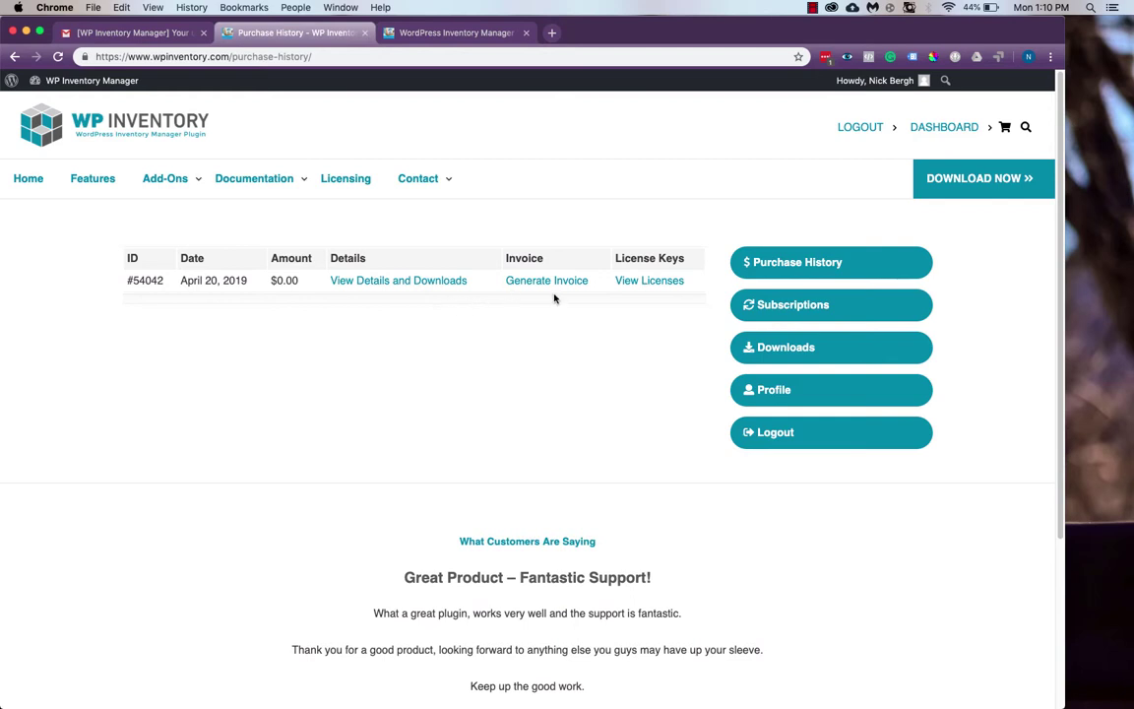
View the licenses for the All Access purchase, revealing and selecting the license key before hiding it
{"action": "left_click", "coordinate": [638, 282]}
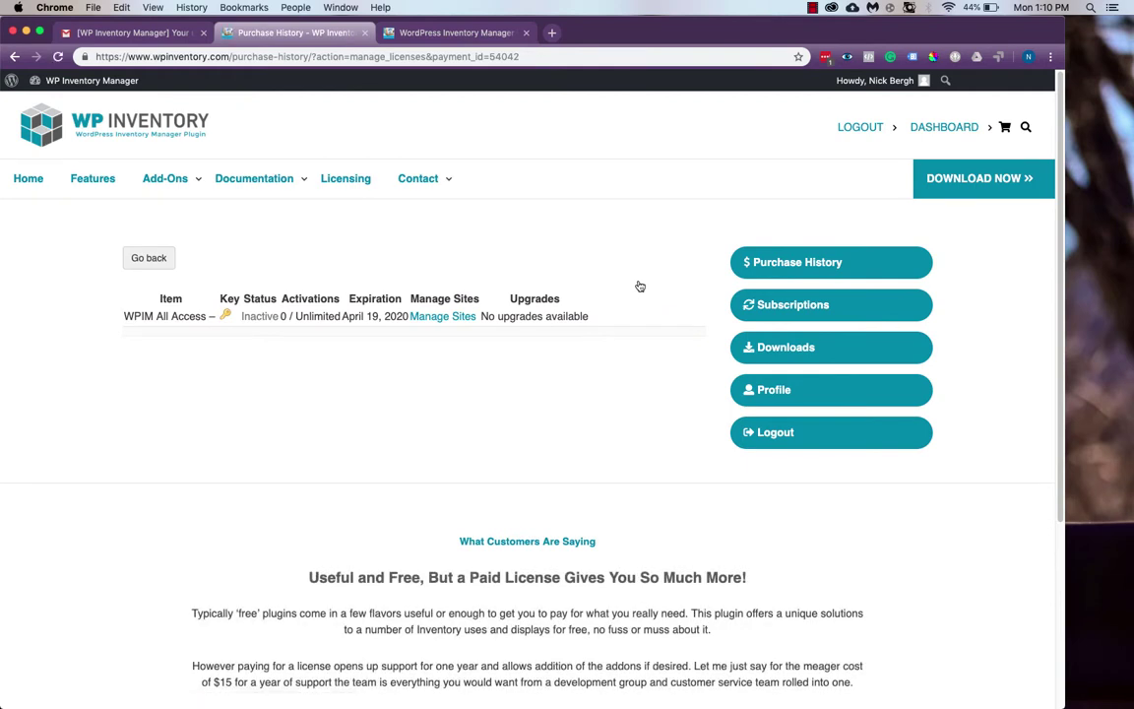
{"action": "left_click", "coordinate": [226, 317]}
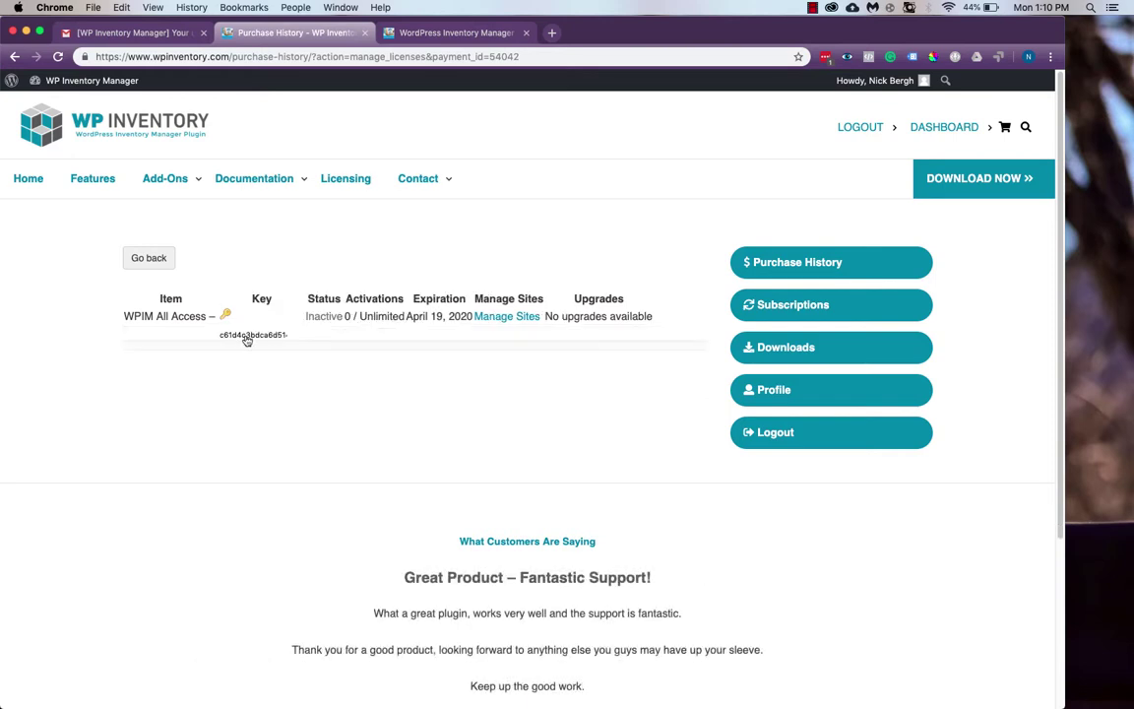
{"action": "left_click_drag", "start_coordinate": [223, 336], "coordinate": [312, 335]}
{"action": "left_click", "coordinate": [337, 370]}
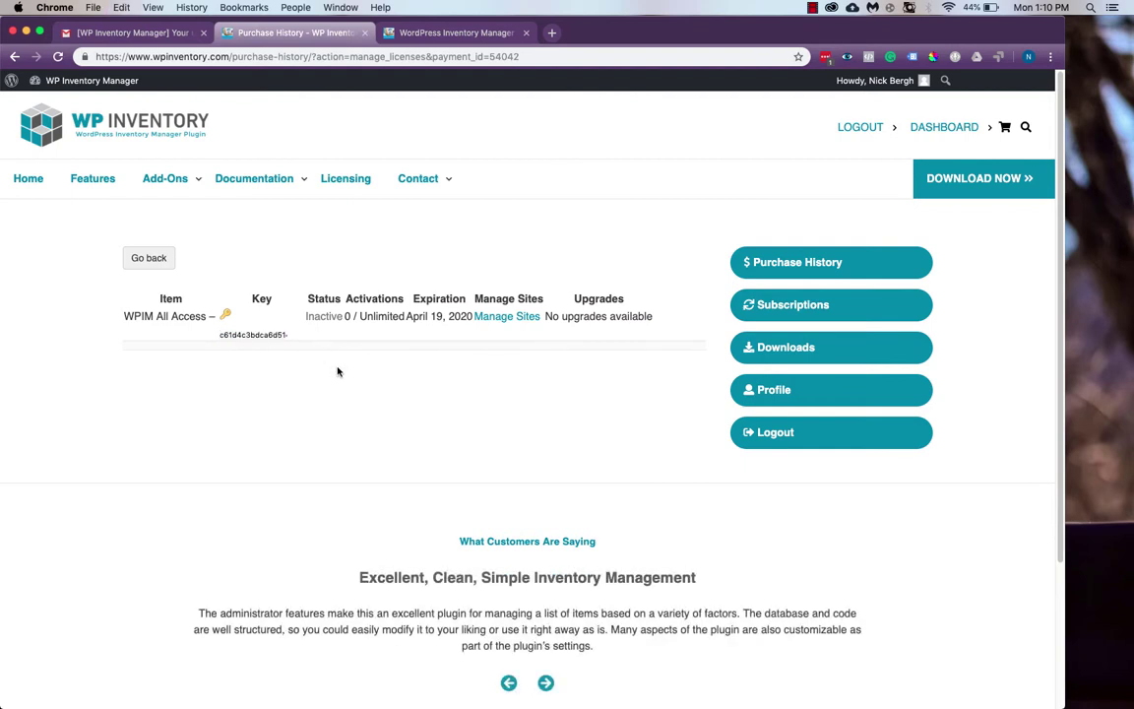
{"action": "left_click", "coordinate": [225, 315]}
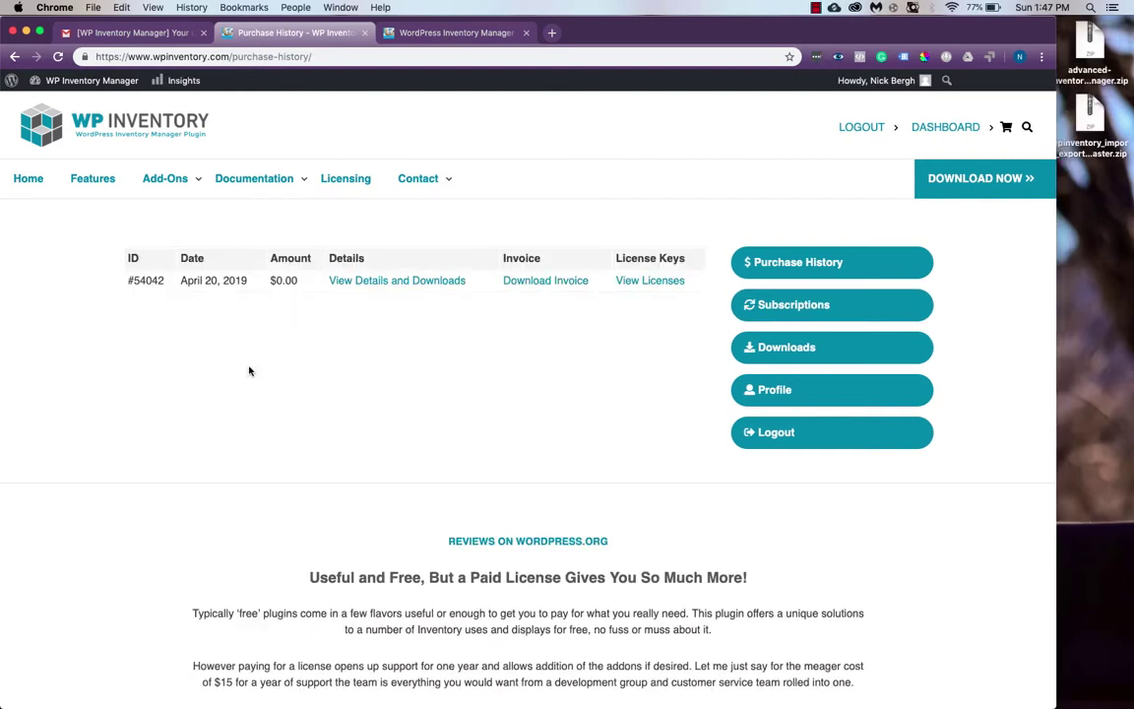
Check the account's Subscriptions and Downloads, ending on the Profile details page
{"action": "left_click", "coordinate": [758, 313]}
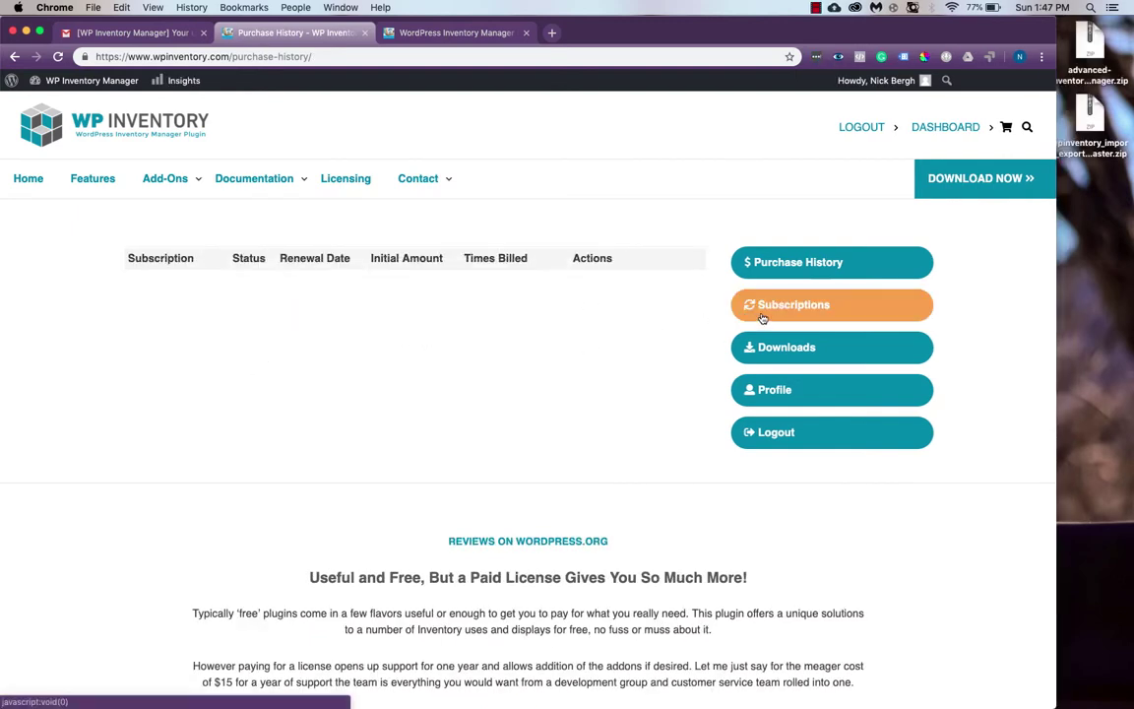
{"action": "left_click", "coordinate": [815, 351]}
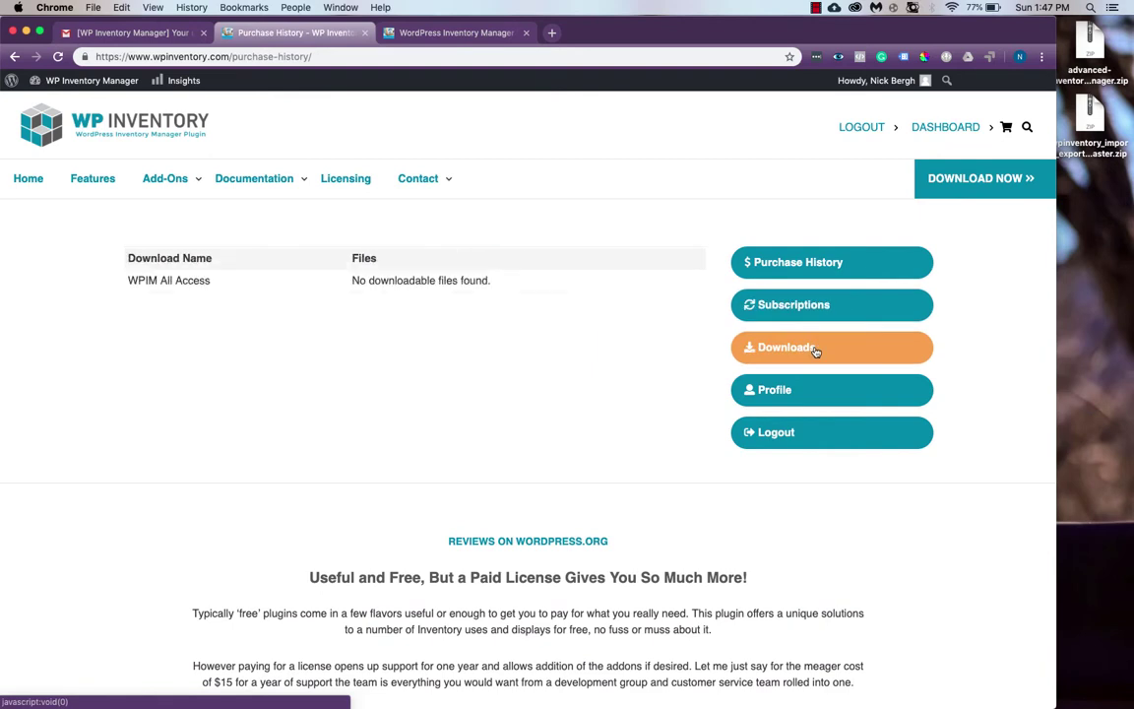
{"action": "left_click", "coordinate": [829, 389]}
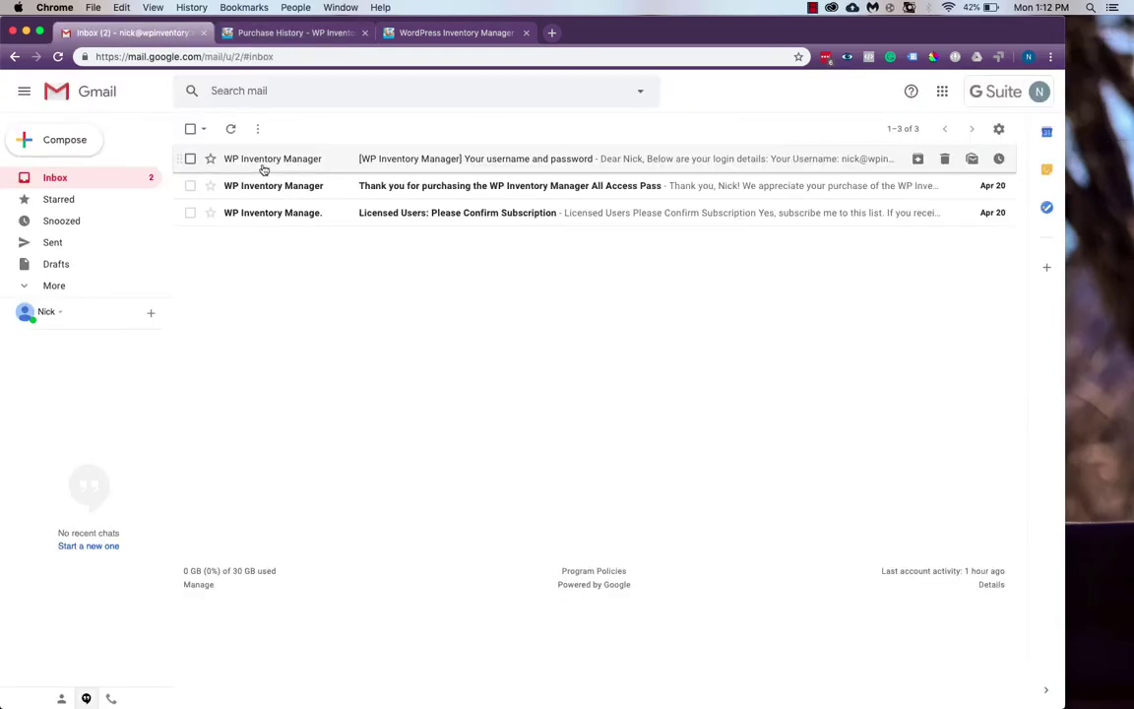
Open the 'Thank you for purchasing' email and scroll down to the WPIM All Access license key
{"action": "left_click", "coordinate": [285, 185]}
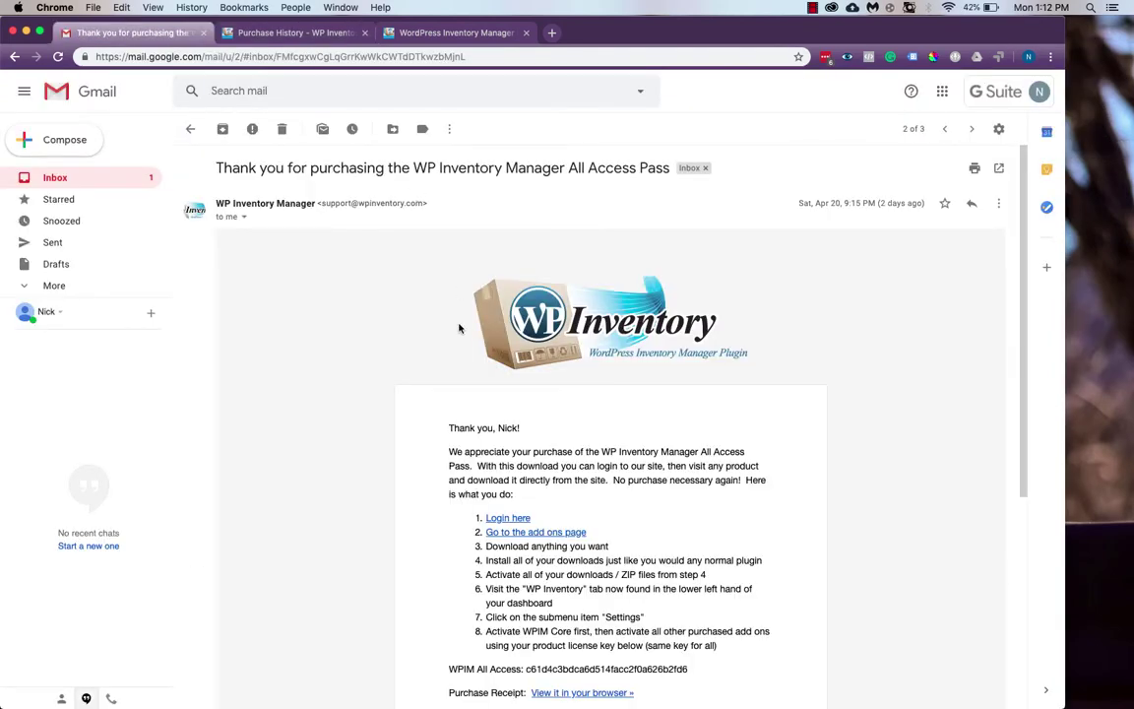
{"action": "scroll", "coordinate": [459, 327], "scroll_direction": "down", "scroll_amount": 4}
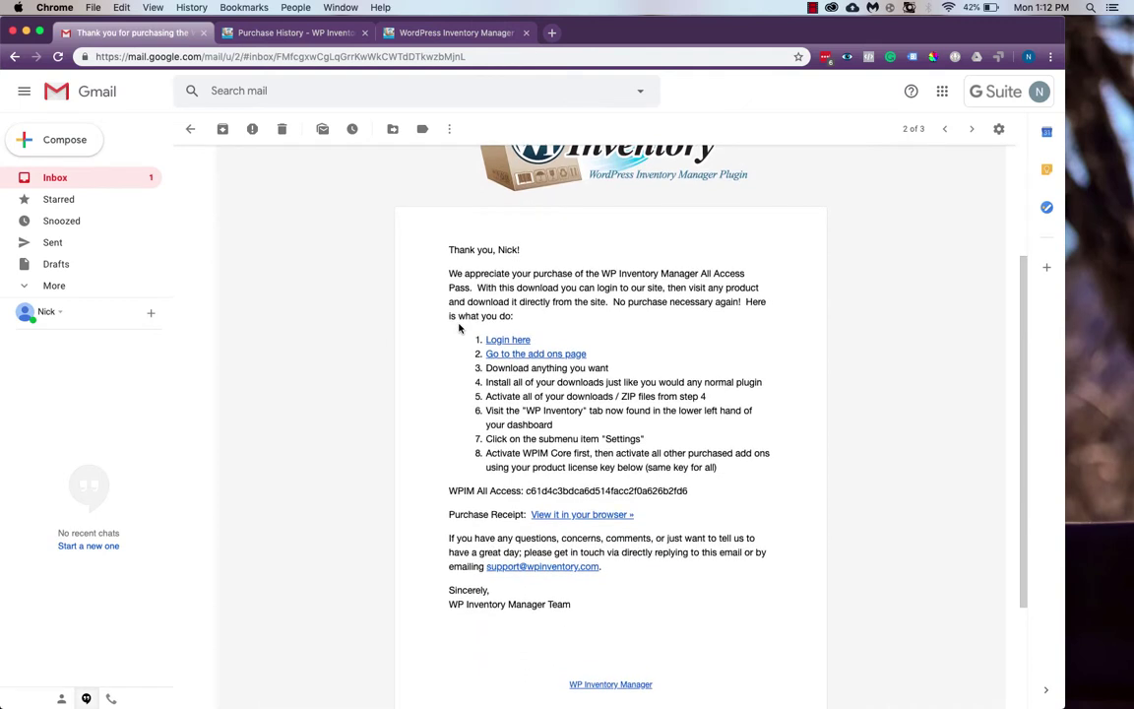
{"action": "scroll", "coordinate": [459, 328], "scroll_direction": "down", "scroll_amount": 1}
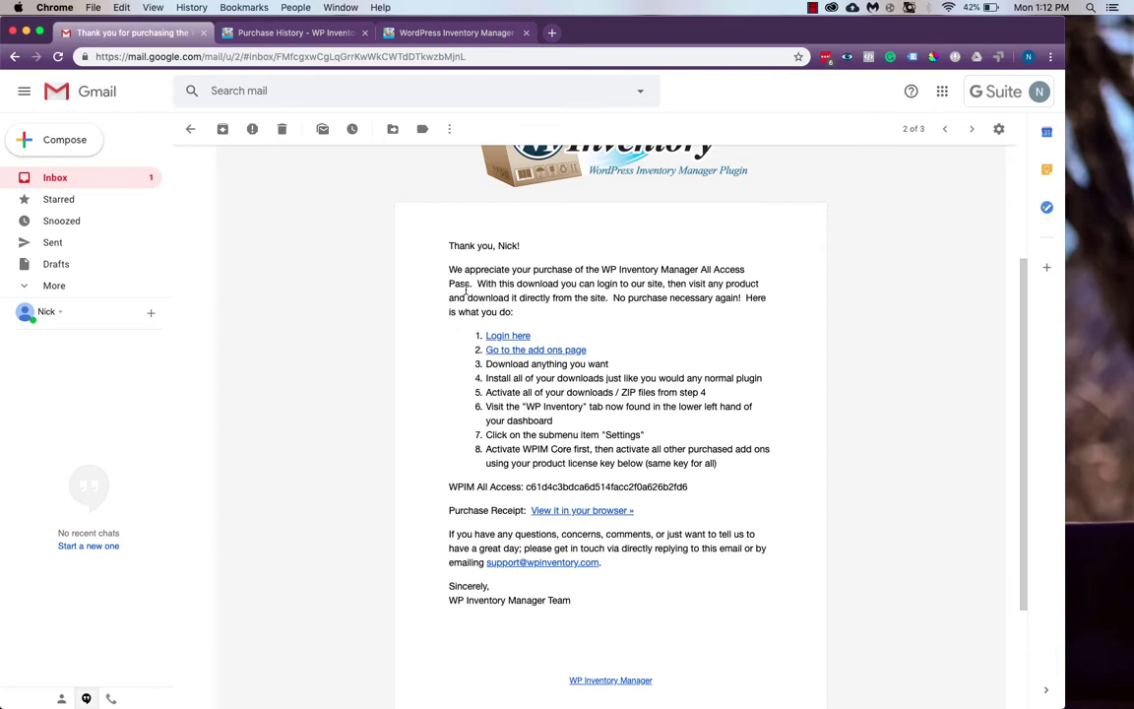
Return to wpinventory.com and browse the paid Add-Ons list
{"action": "left_click", "coordinate": [464, 31]}
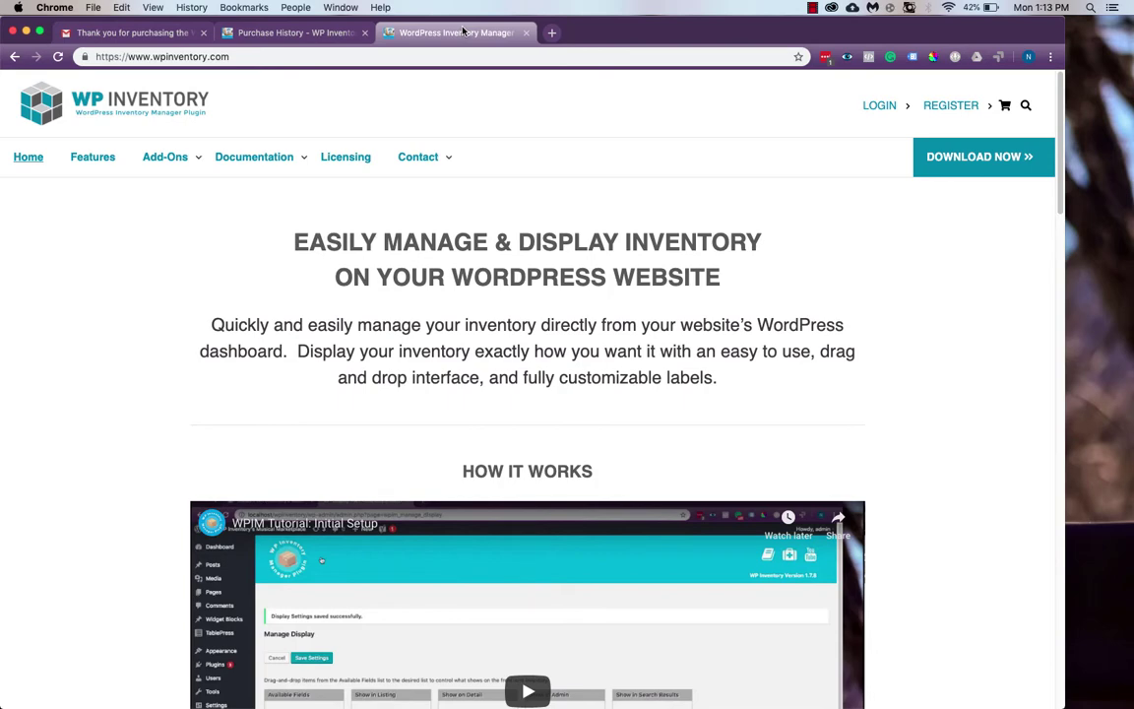
{"action": "mouse_move", "coordinate": [188, 169]}
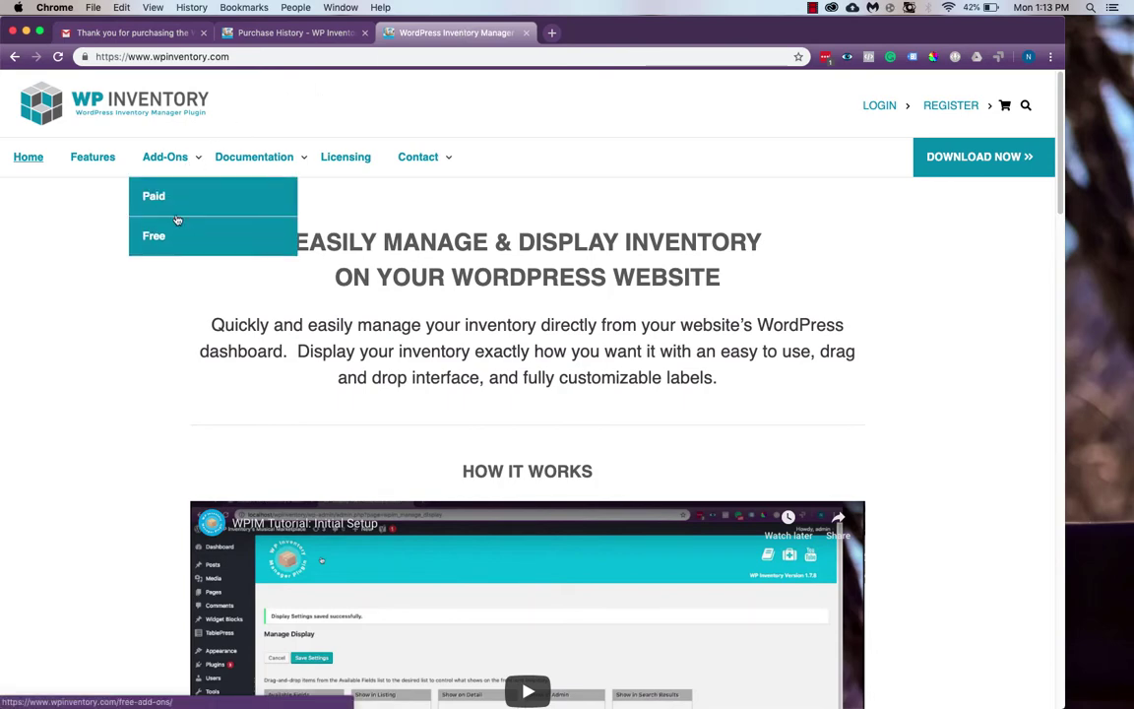
{"action": "left_click", "coordinate": [176, 210]}
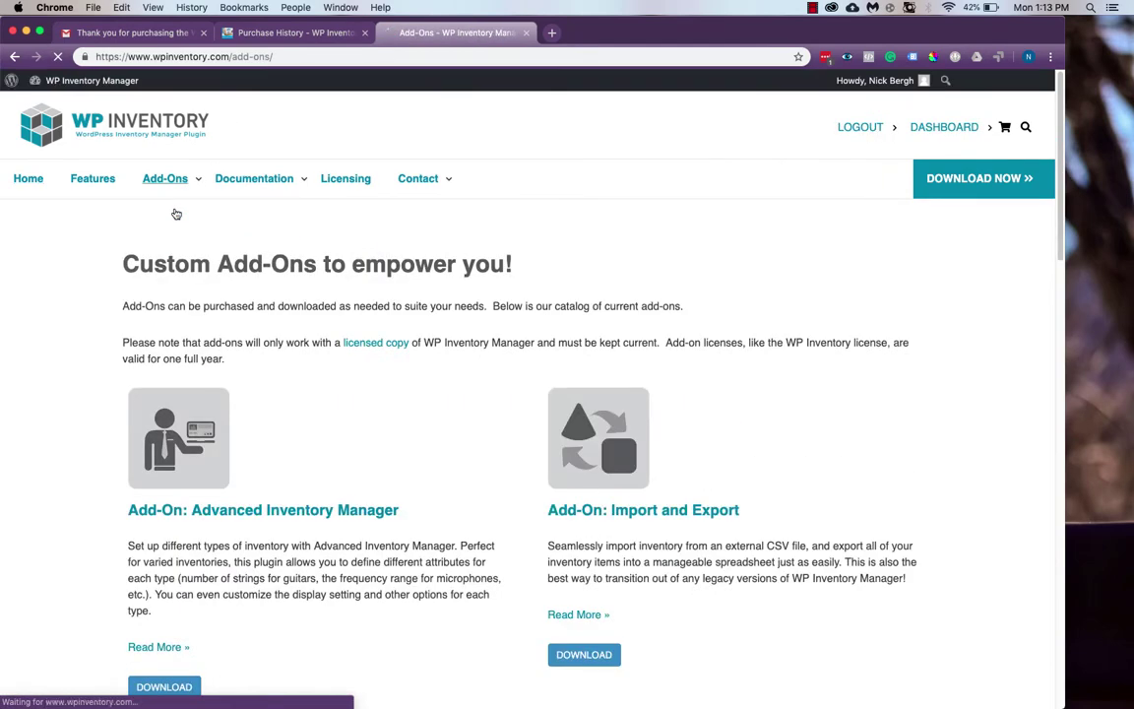
{"action": "scroll", "coordinate": [392, 294], "scroll_direction": "down", "scroll_amount": 5}
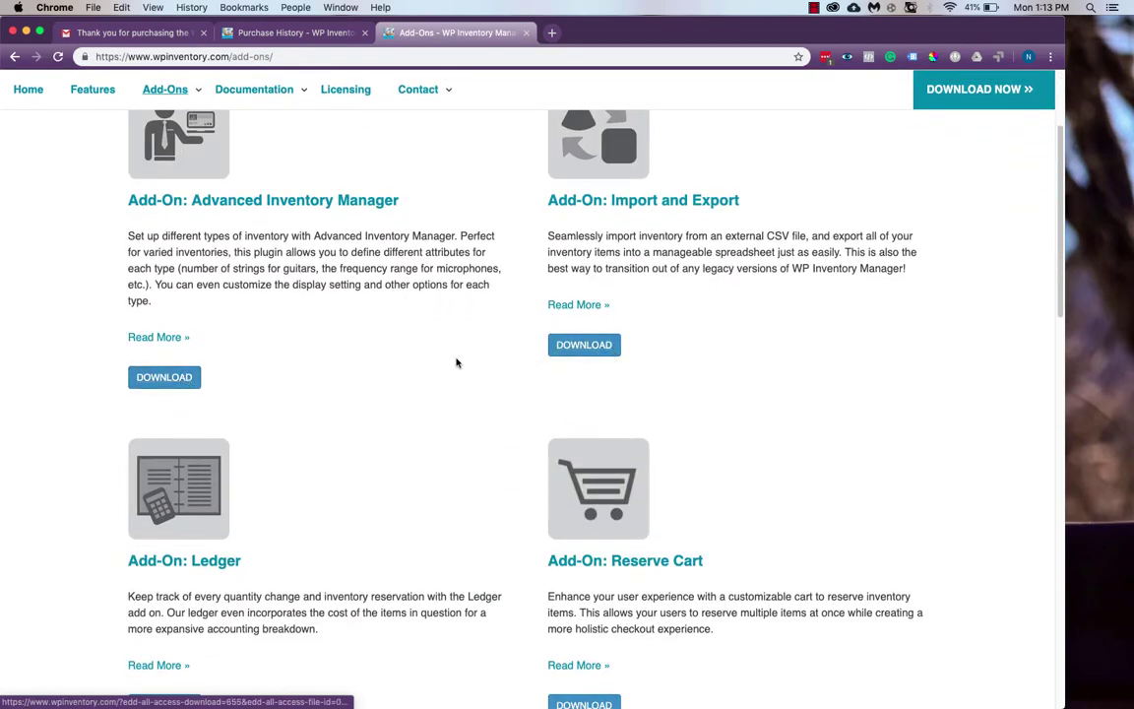
{"action": "scroll", "coordinate": [455, 360], "scroll_direction": "down", "scroll_amount": 5}
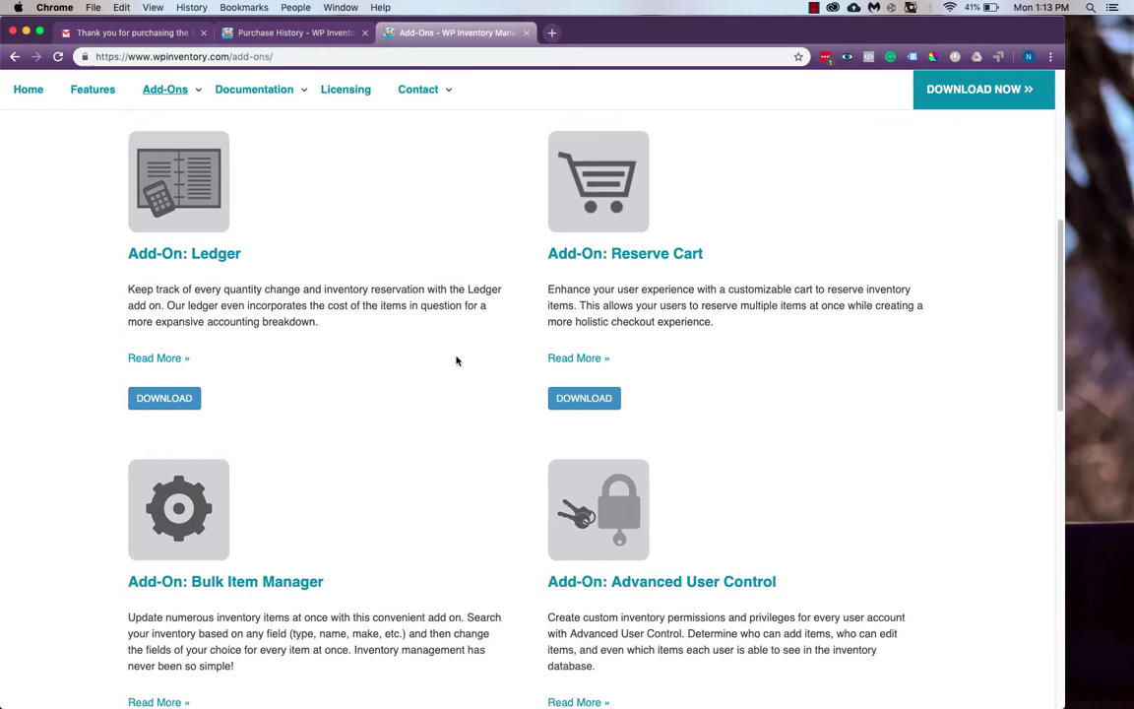
{"action": "scroll", "coordinate": [456, 360], "scroll_direction": "down", "scroll_amount": 6}
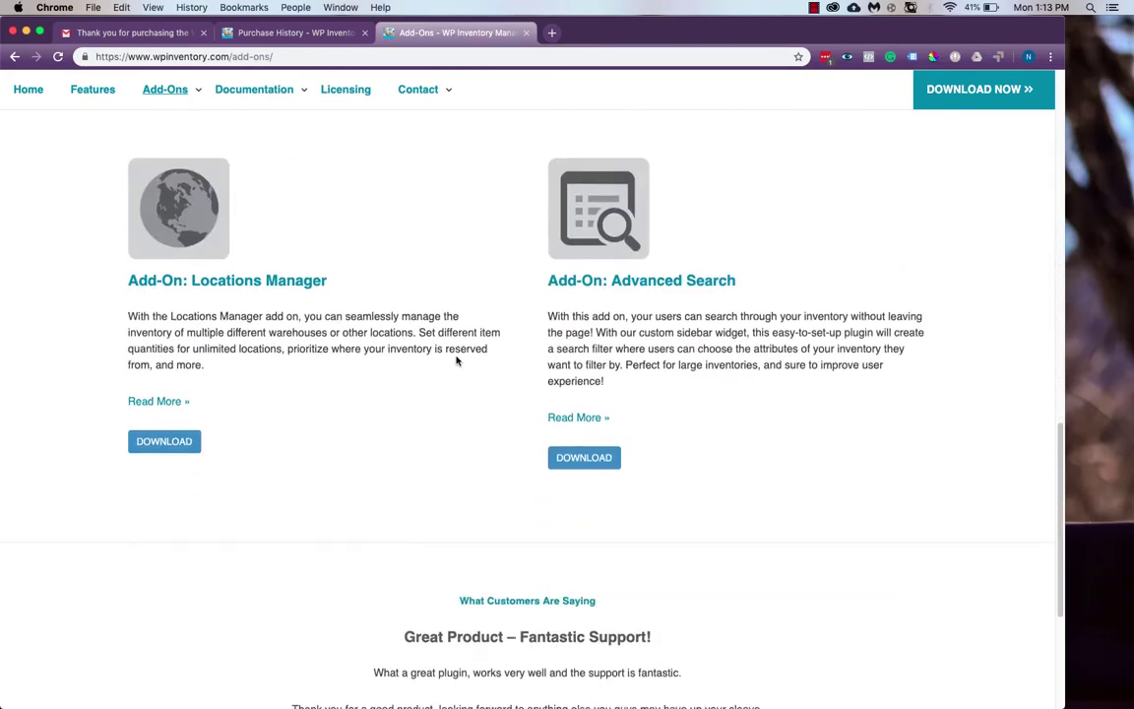
{"action": "scroll", "coordinate": [456, 360], "scroll_direction": "up", "scroll_amount": 12}
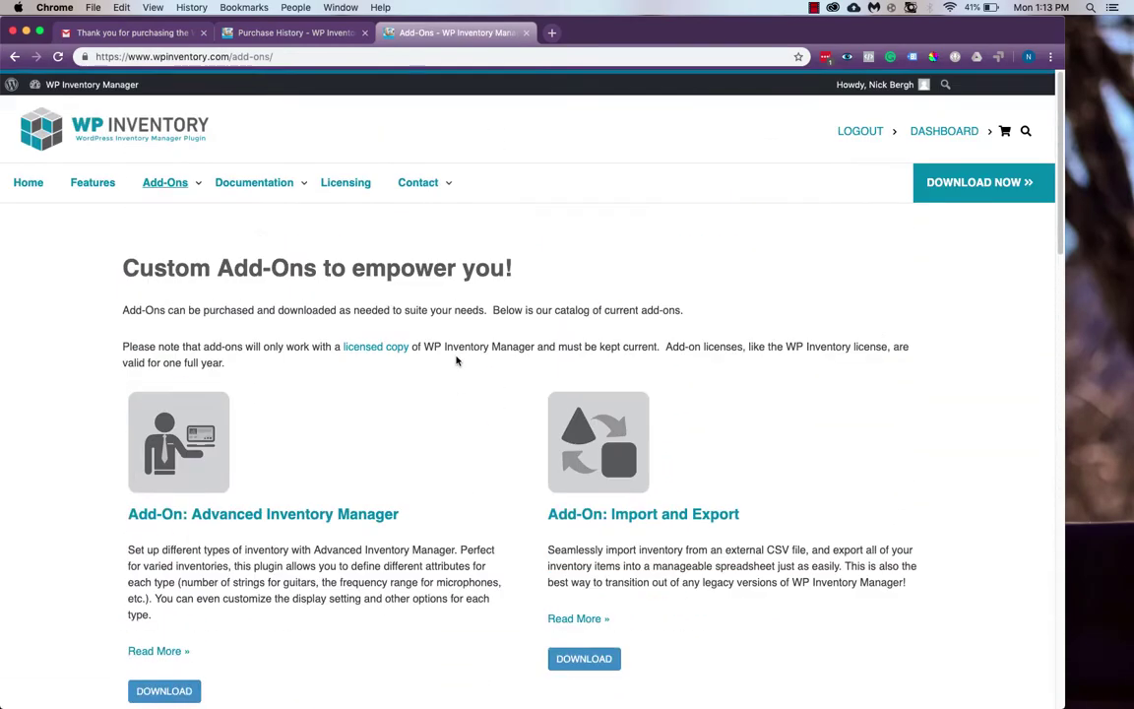
{"action": "scroll", "coordinate": [455, 360], "scroll_direction": "down", "scroll_amount": 1}
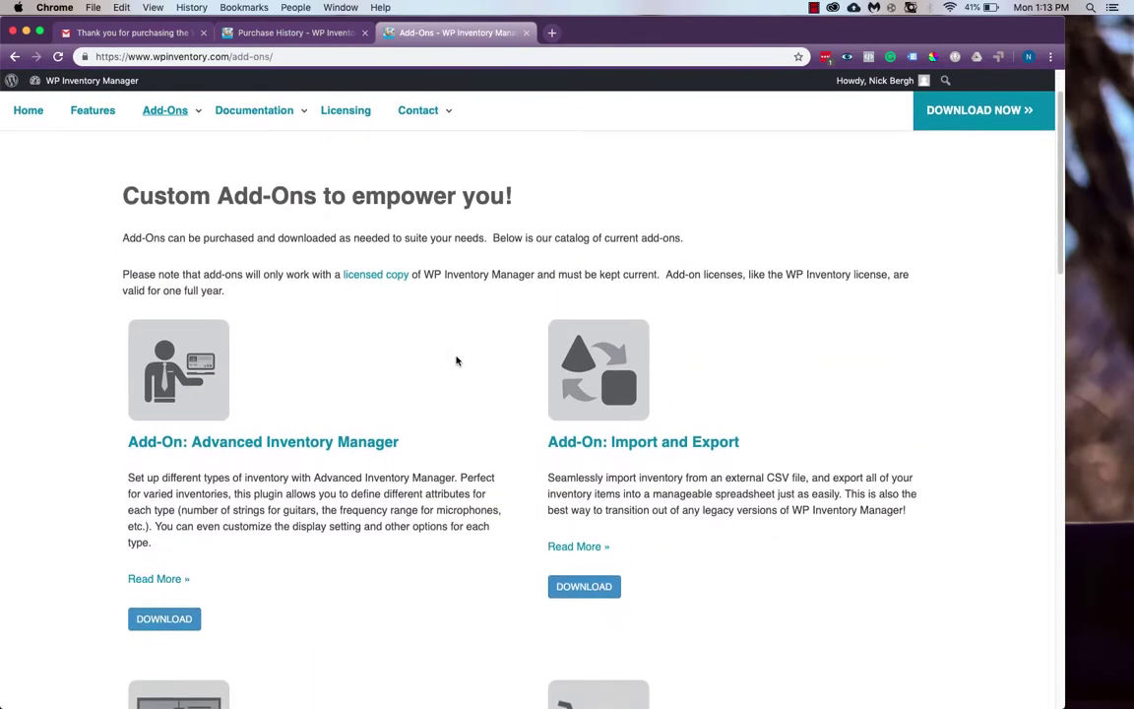
Download and save advanced-inventory-manager.zip and wpinventory_import_export-master.zip
{"action": "left_click", "coordinate": [164, 619]}
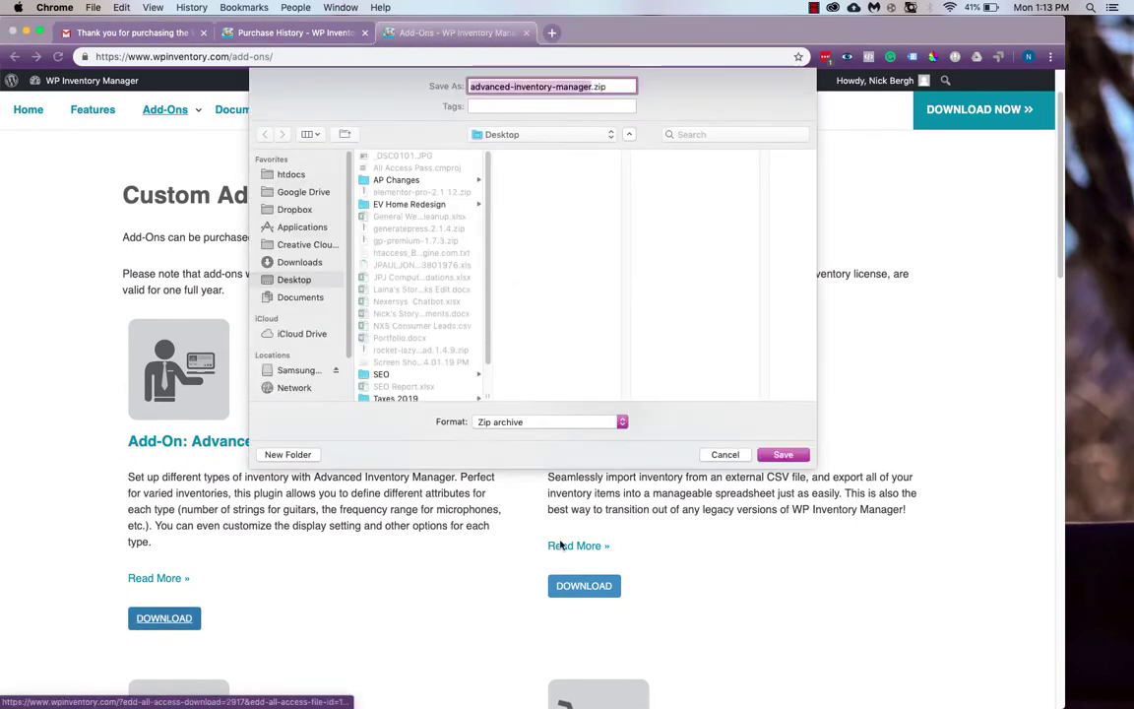
{"action": "left_click", "coordinate": [782, 455]}
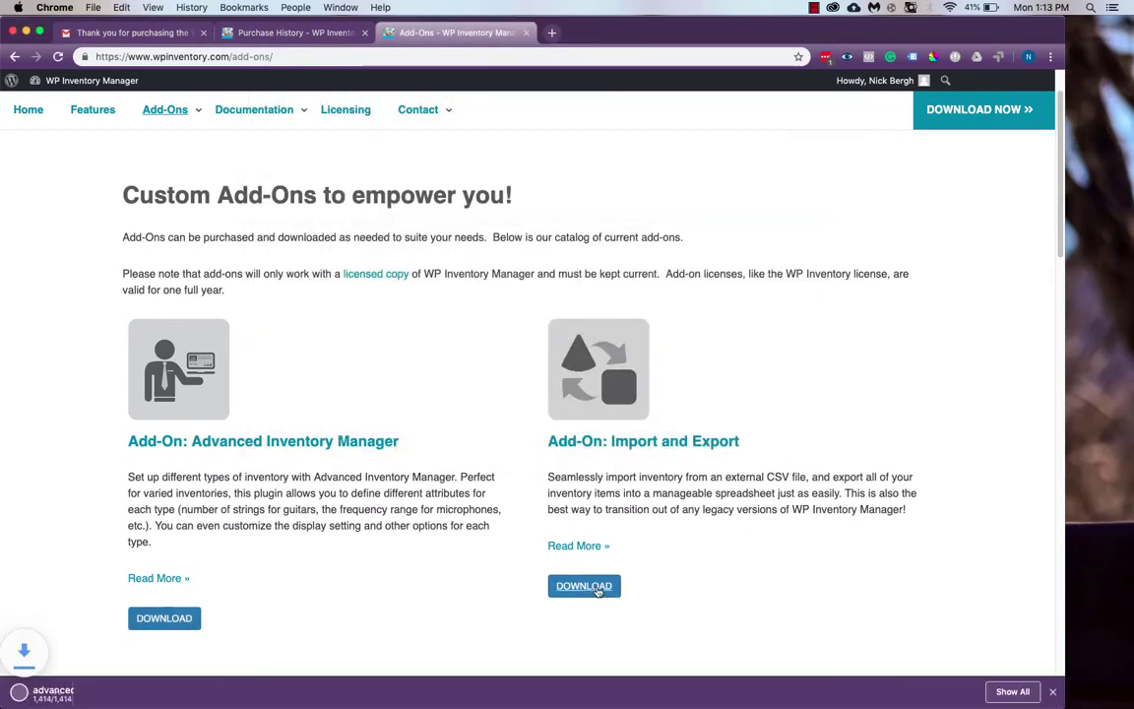
{"action": "left_click", "coordinate": [591, 587]}
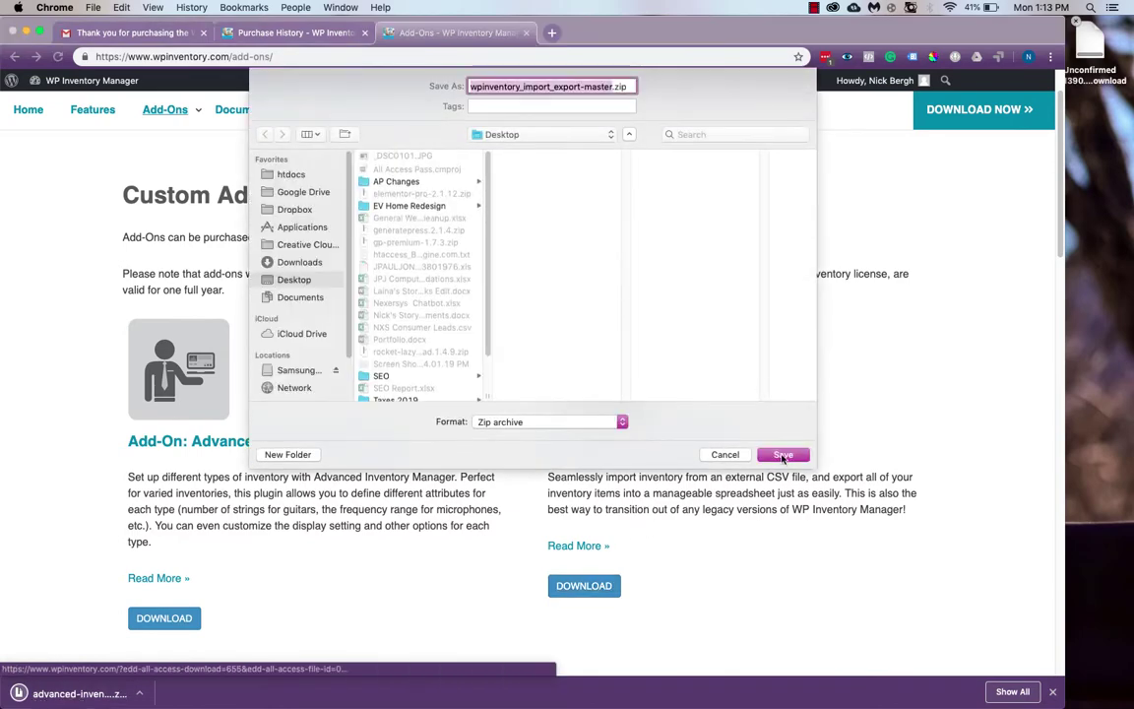
{"action": "left_click", "coordinate": [782, 455]}
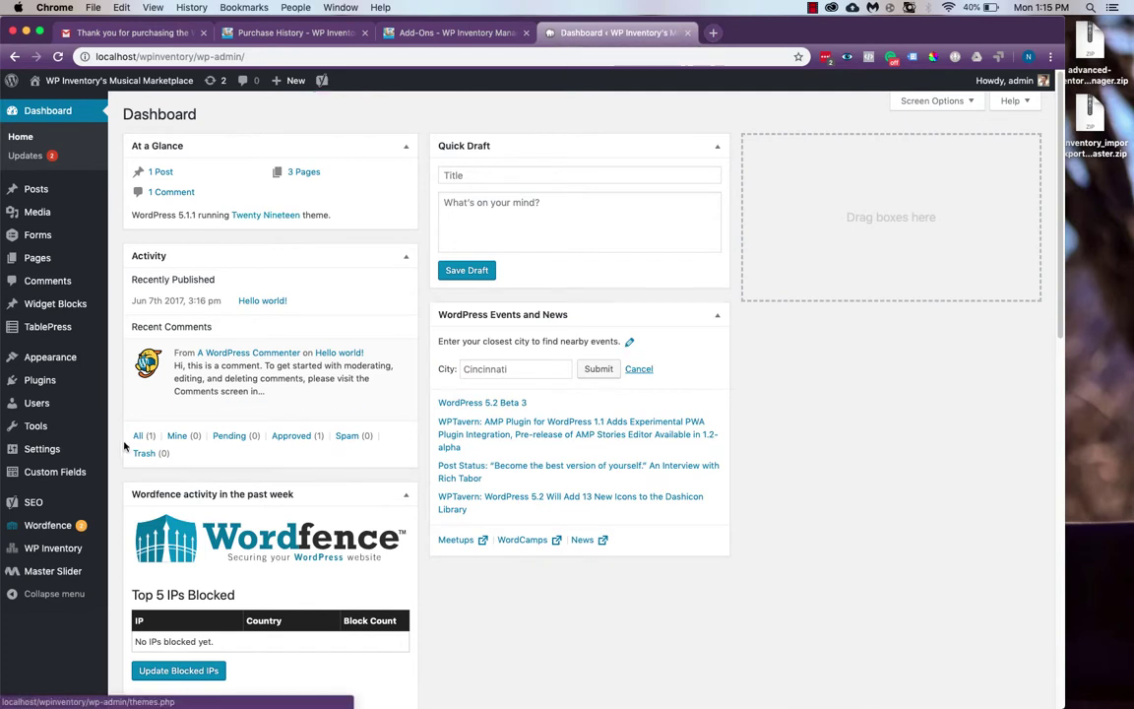
Paste the All Access key into Inventory Manager License Key and validate it, valid until 04/19/2020
{"action": "mouse_move", "coordinate": [86, 557]}
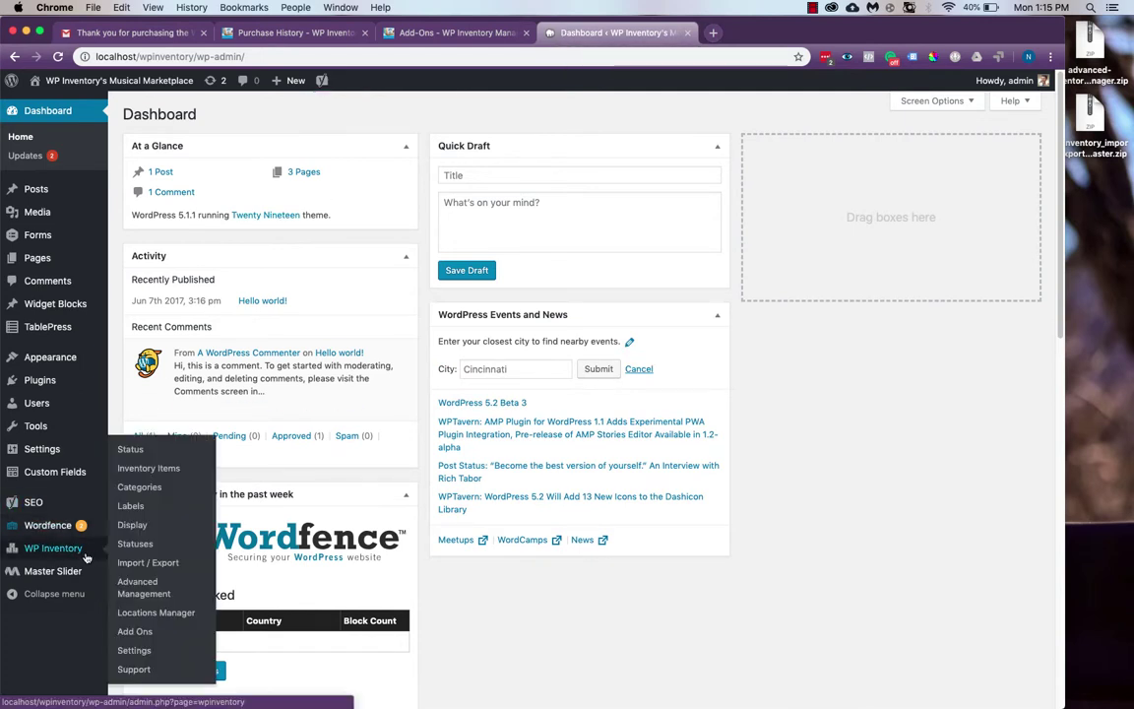
{"action": "left_click", "coordinate": [151, 650]}
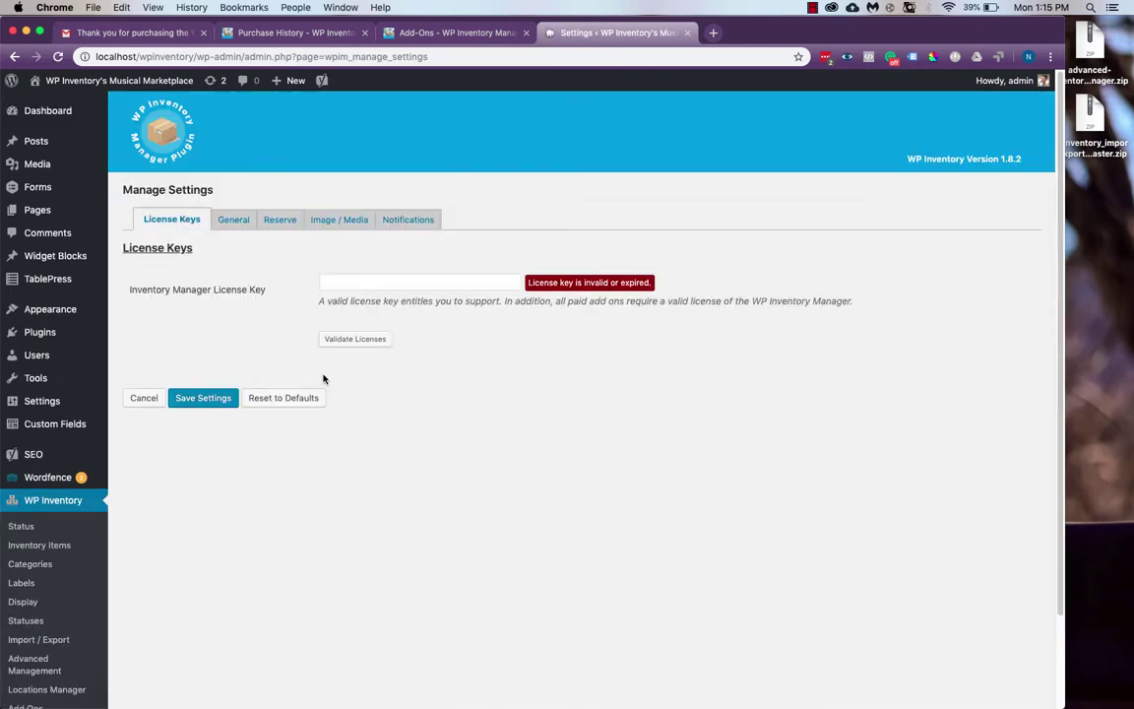
{"action": "left_click", "coordinate": [369, 281]}
{"action": "key", "text": "super+v"}
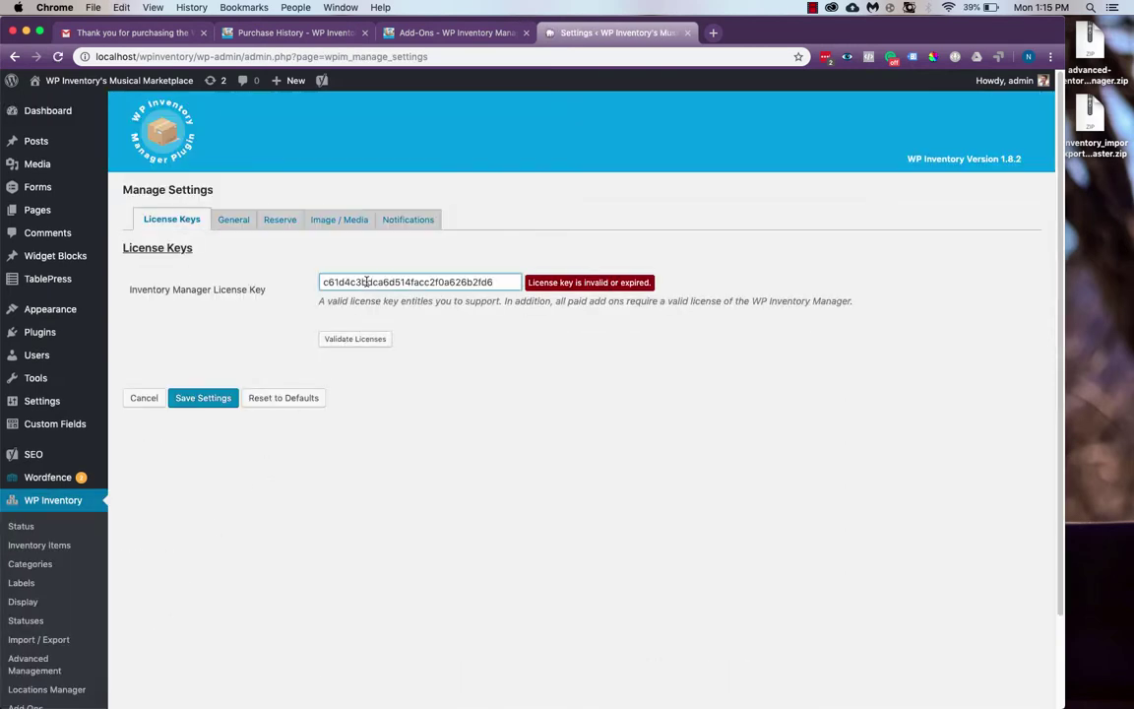
{"action": "left_click", "coordinate": [377, 342]}
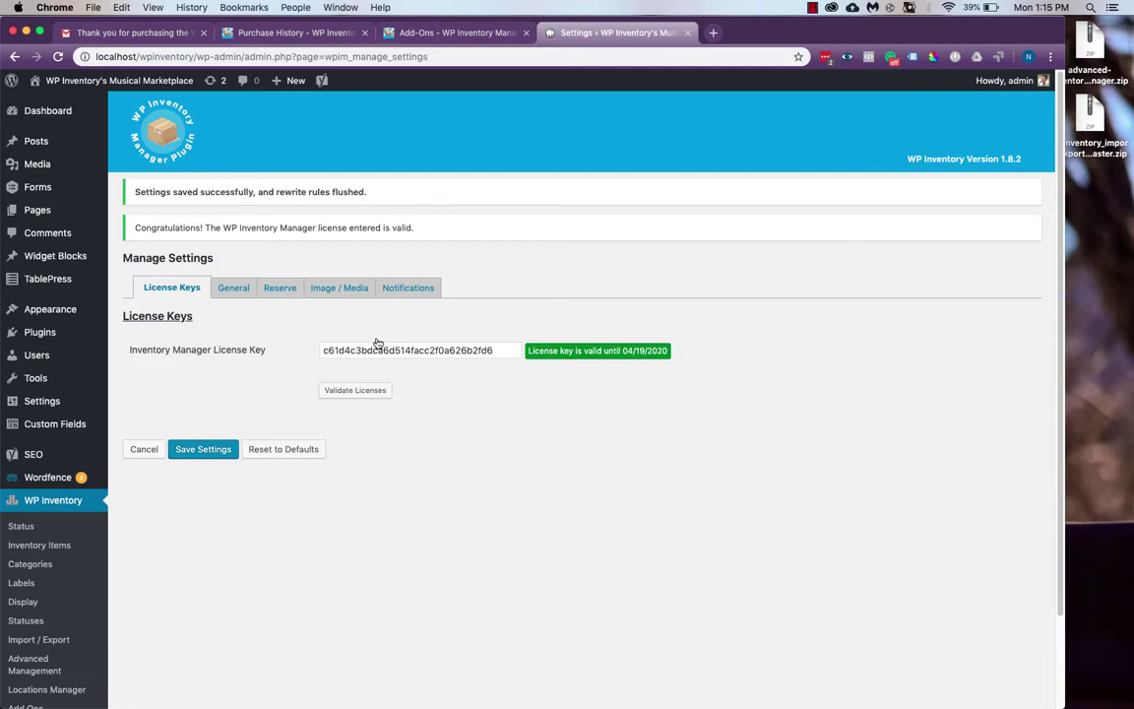
{"action": "scroll", "coordinate": [83, 518], "scroll_direction": "down", "scroll_amount": 2}
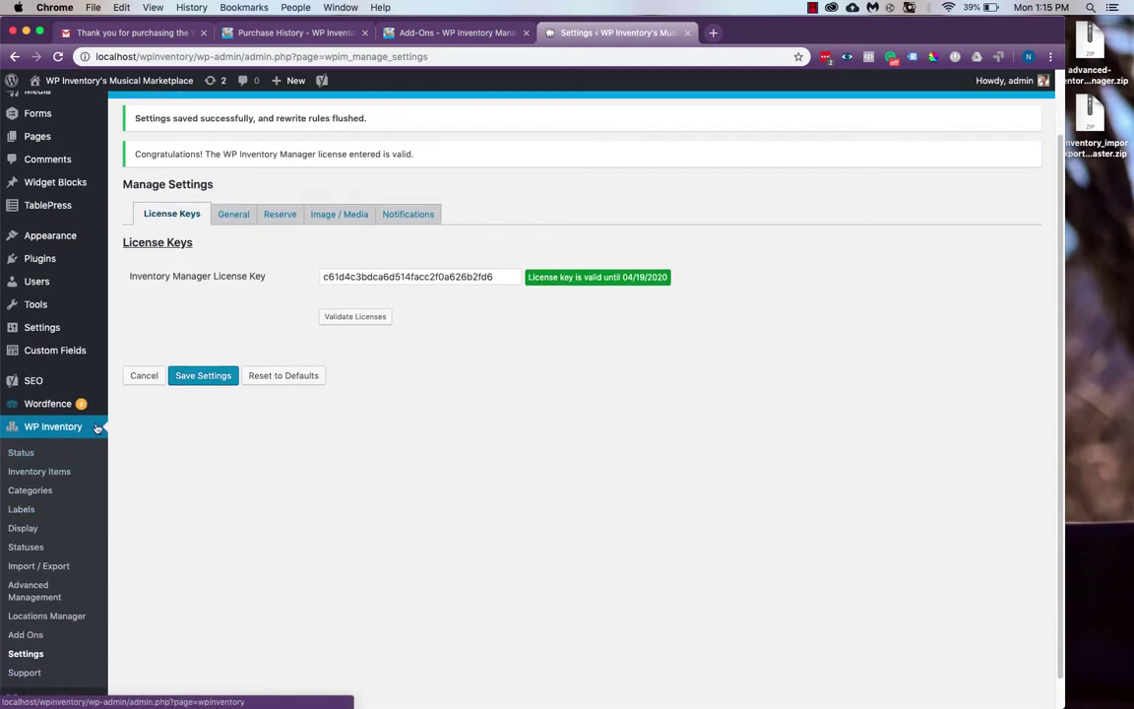
Upload, install and activate advanced-inventory-manager.zip as a WordPress plugin
{"action": "left_click", "coordinate": [70, 268]}
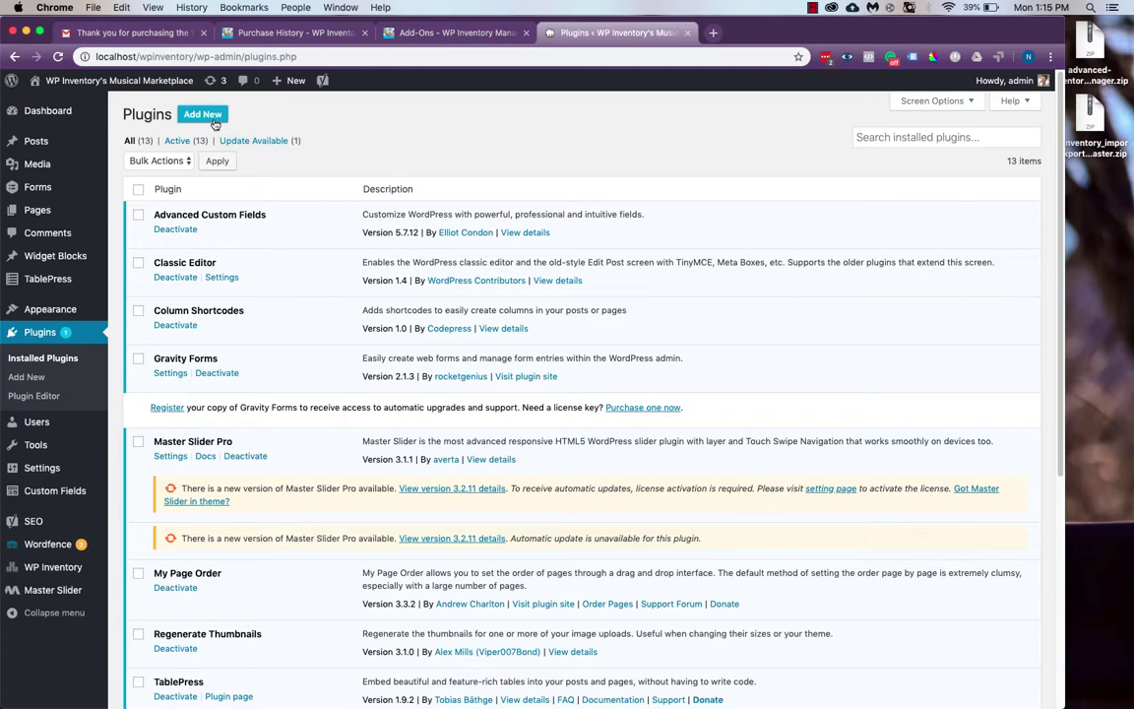
{"action": "left_click", "coordinate": [202, 114]}
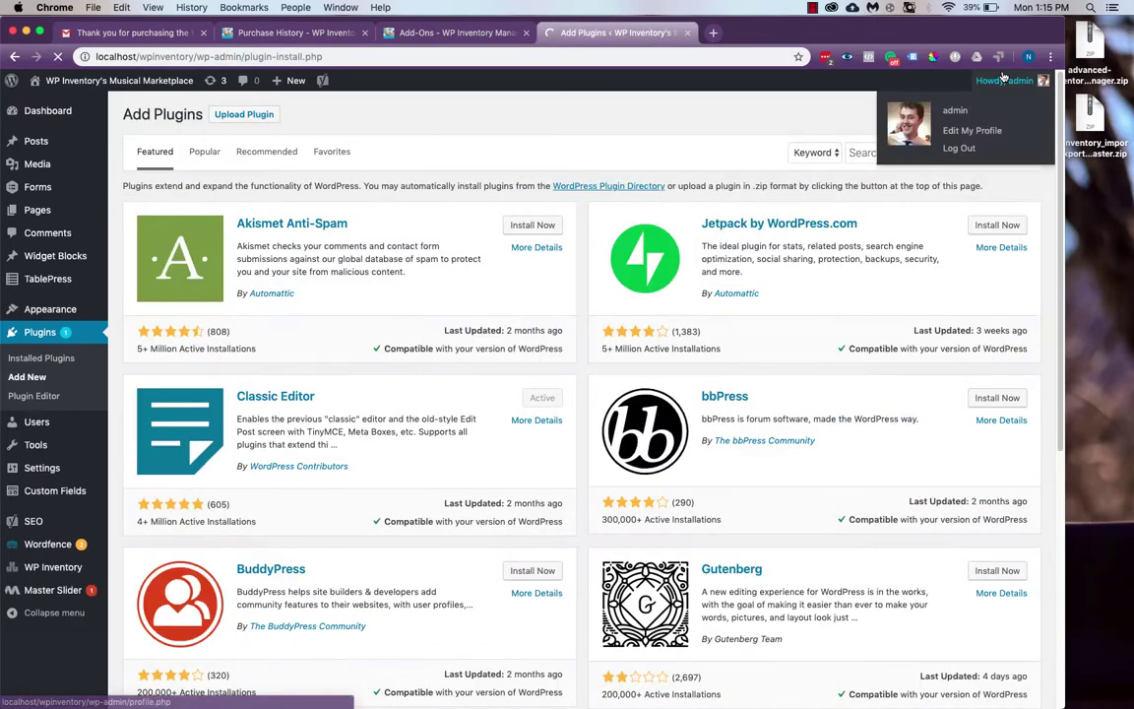
{"action": "left_click", "coordinate": [272, 115]}
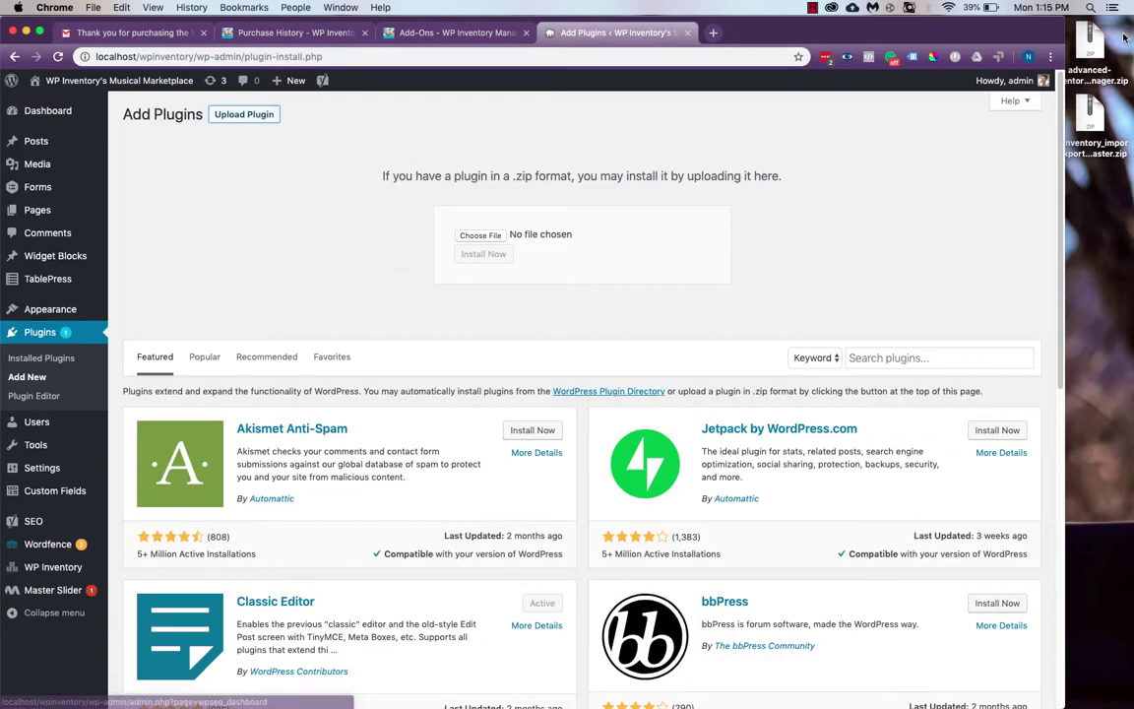
{"action": "left_click_drag", "start_coordinate": [1090, 44], "coordinate": [504, 245]}
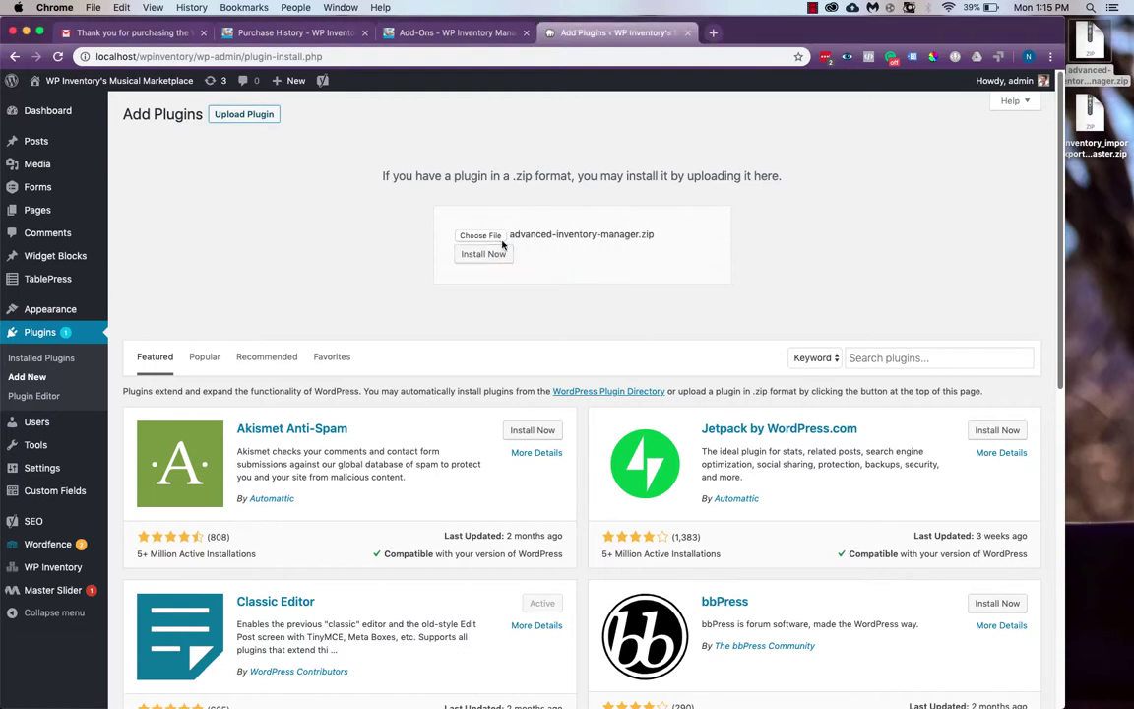
{"action": "left_click", "coordinate": [510, 255]}
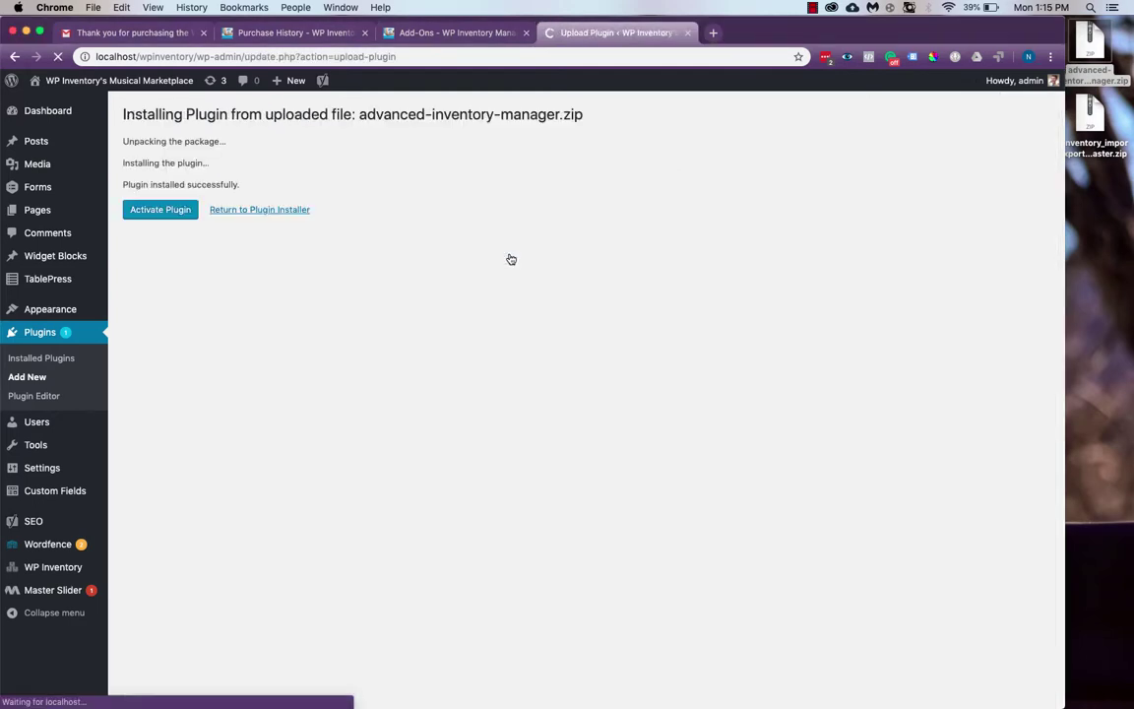
{"action": "left_click", "coordinate": [182, 215]}
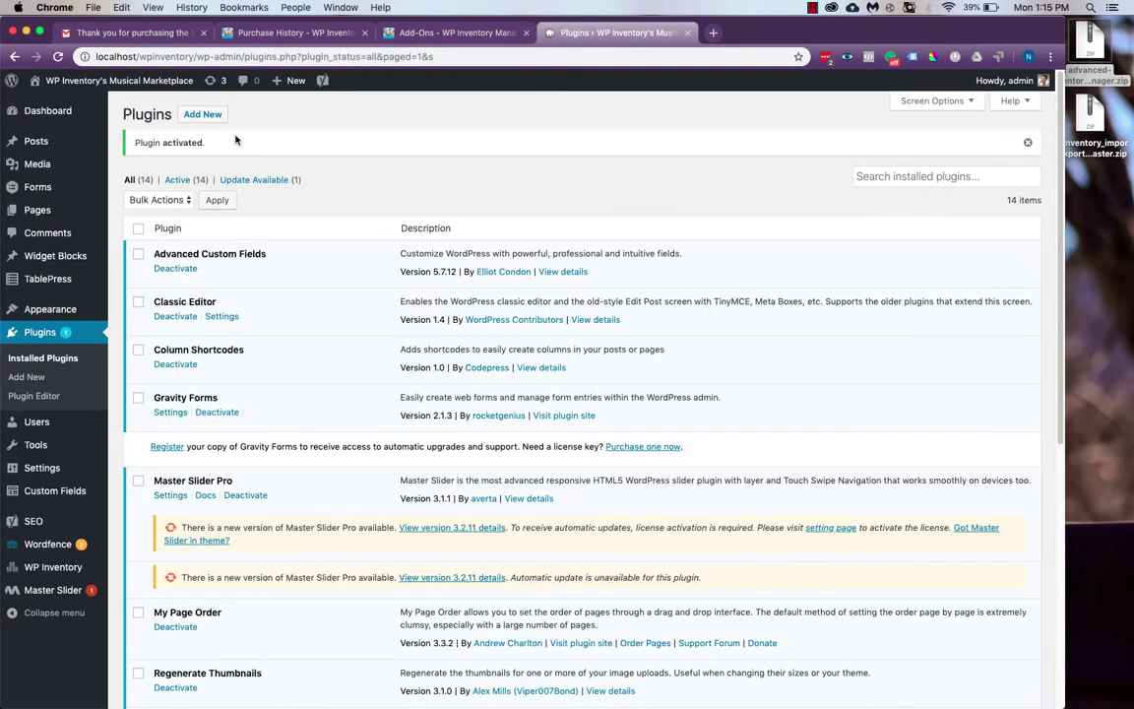
Upload, install and activate wpinventory_import_export-master.zip as a WordPress plugin
{"action": "left_click", "coordinate": [214, 115]}
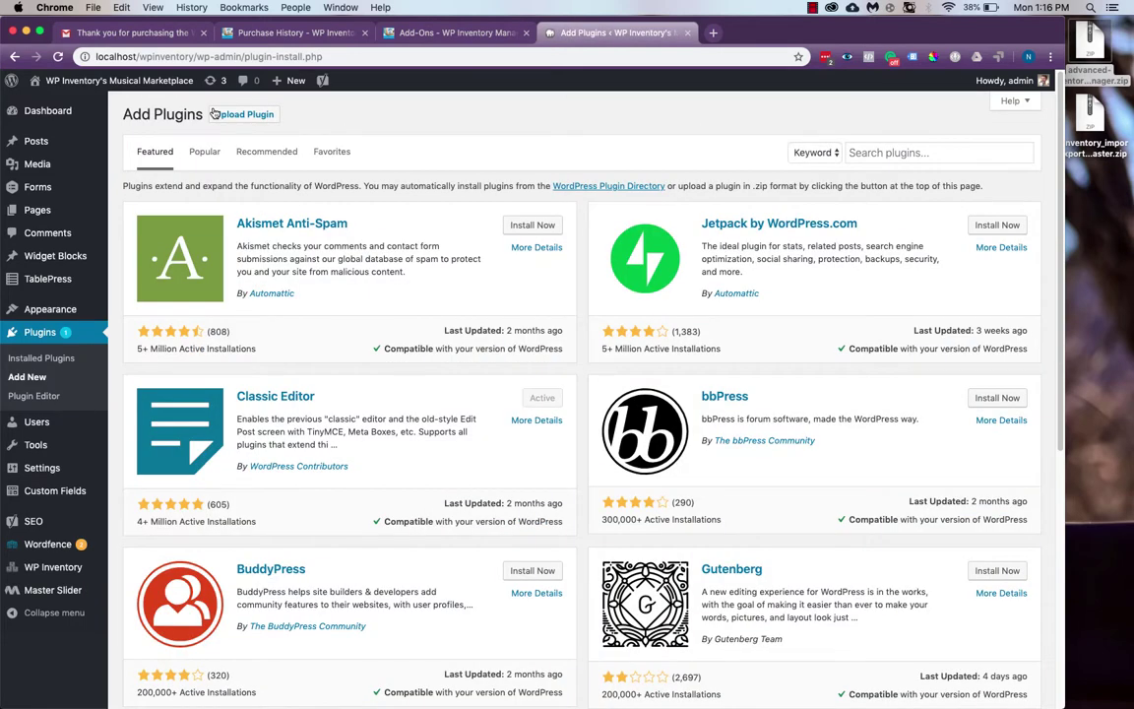
{"action": "left_click", "coordinate": [213, 114]}
{"action": "left_click_drag", "start_coordinate": [1089, 113], "coordinate": [490, 236]}
{"action": "left_click", "coordinate": [502, 253]}
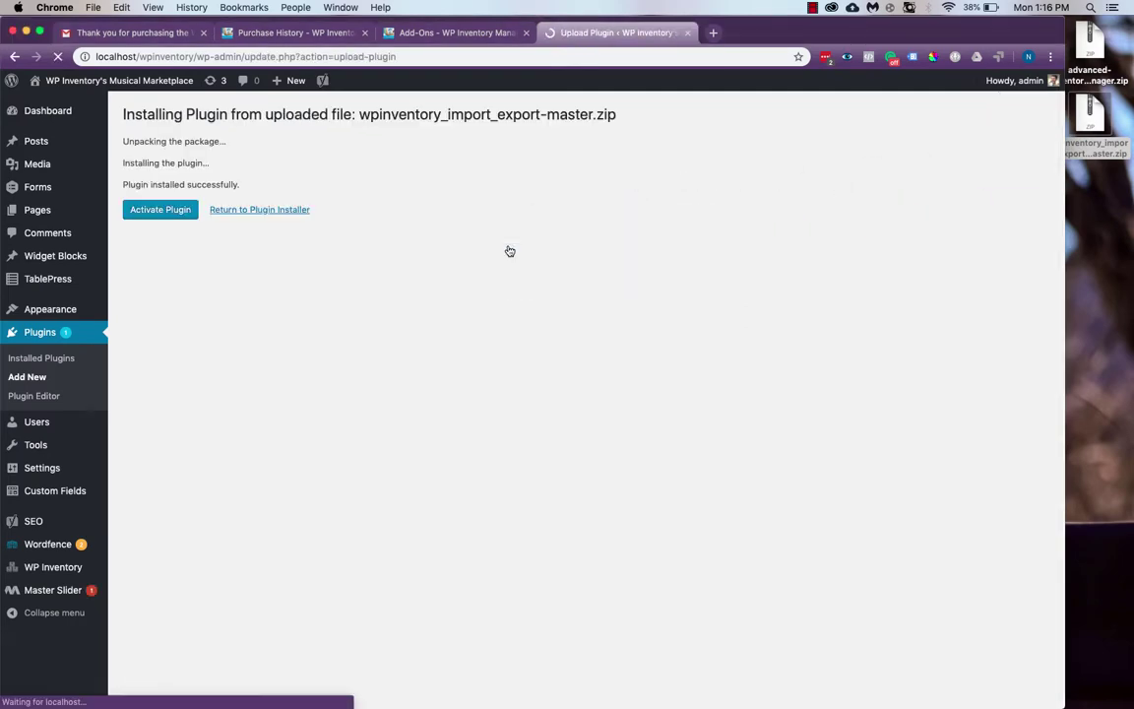
{"action": "left_click", "coordinate": [187, 211]}
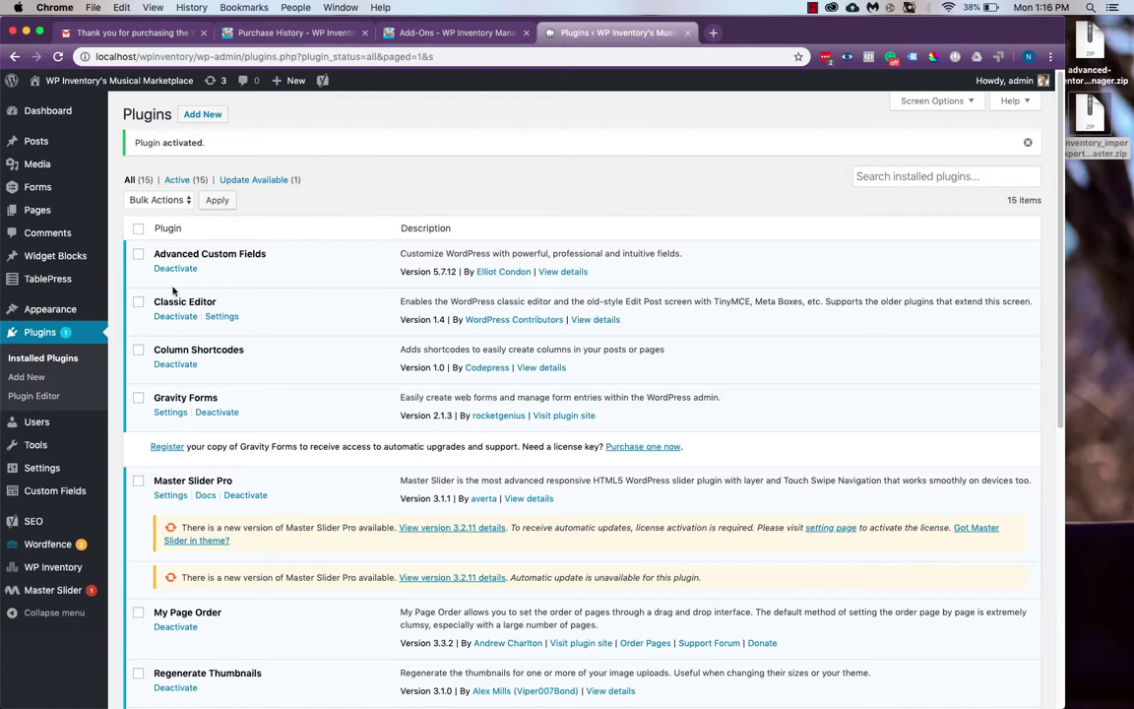
Paste the key into the Import and Export and Advanced Inventory Manager license fields and validate both
{"action": "mouse_move", "coordinate": [54, 567]}
{"action": "left_click", "coordinate": [115, 654]}
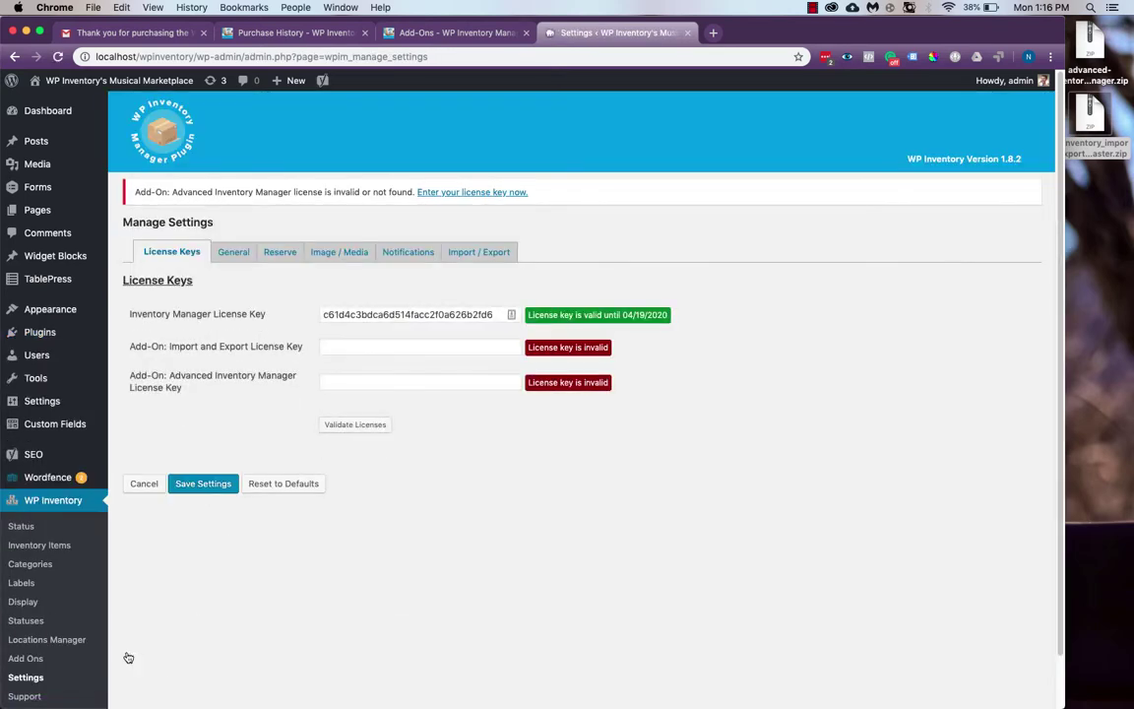
{"action": "left_click", "coordinate": [367, 347]}
{"action": "key", "text": "super+v"}
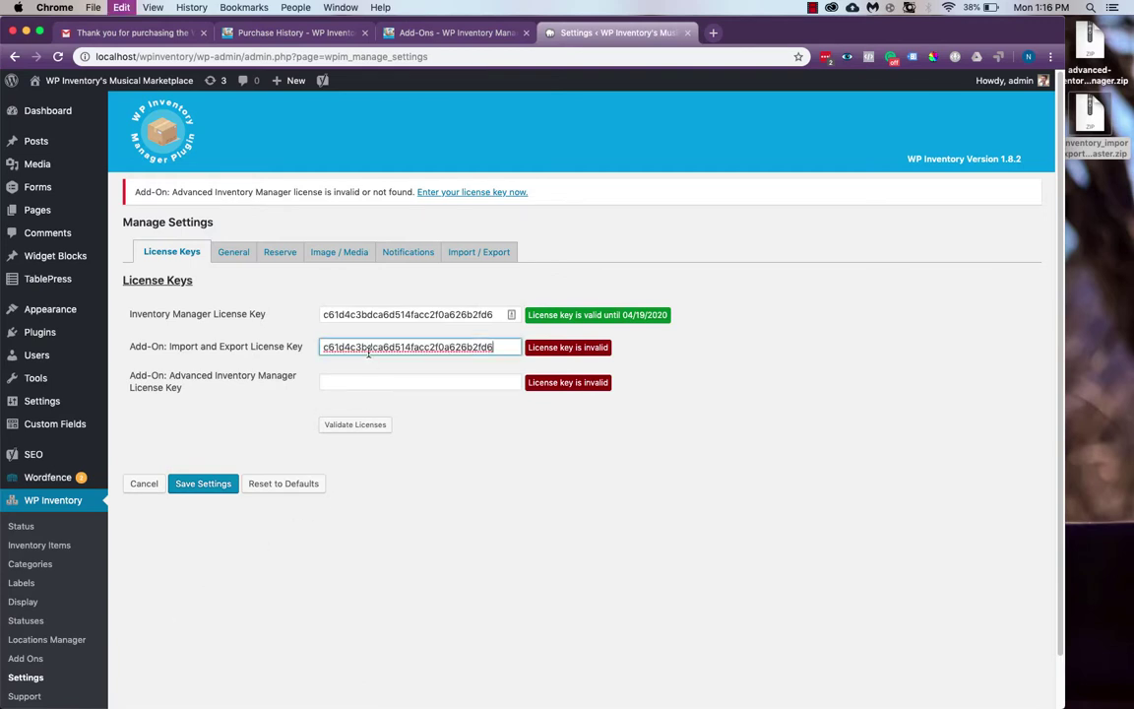
{"action": "left_click", "coordinate": [372, 381]}
{"action": "key", "text": "super+v"}
{"action": "left_click", "coordinate": [372, 423]}
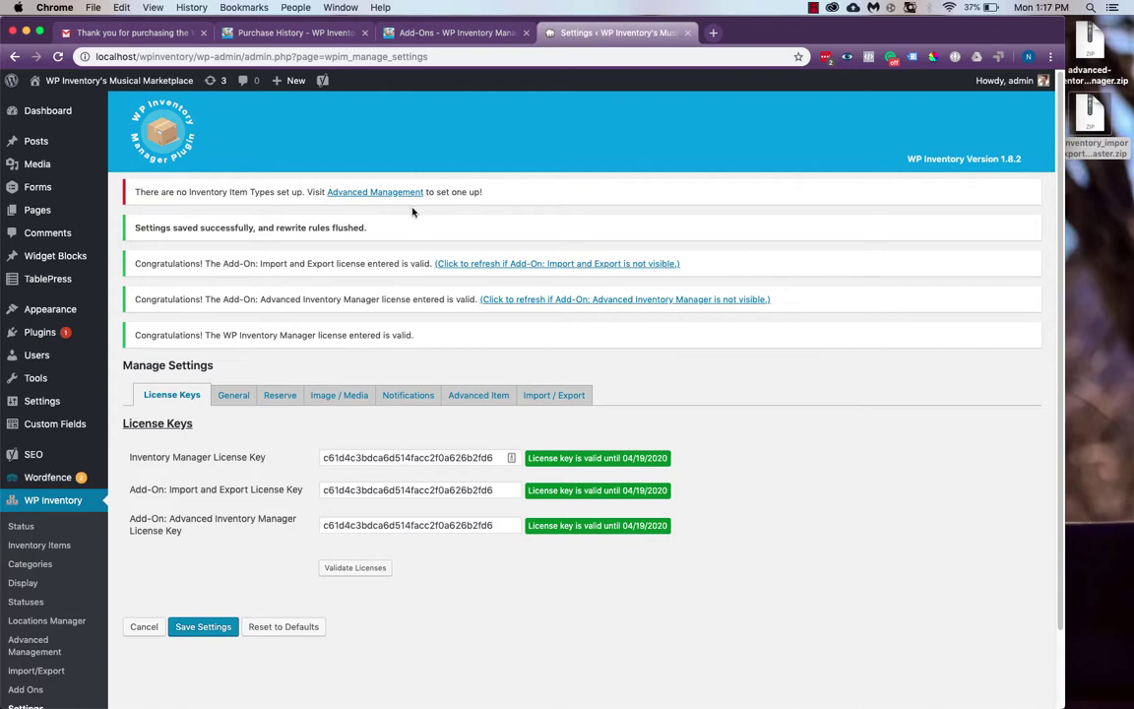
Review the new Advanced Item and Import / Export settings tabs, then the Add Ons overview
{"action": "scroll", "coordinate": [372, 286], "scroll_direction": "down", "scroll_amount": 2}
{"action": "scroll", "coordinate": [372, 286], "scroll_direction": "down", "scroll_amount": 1}
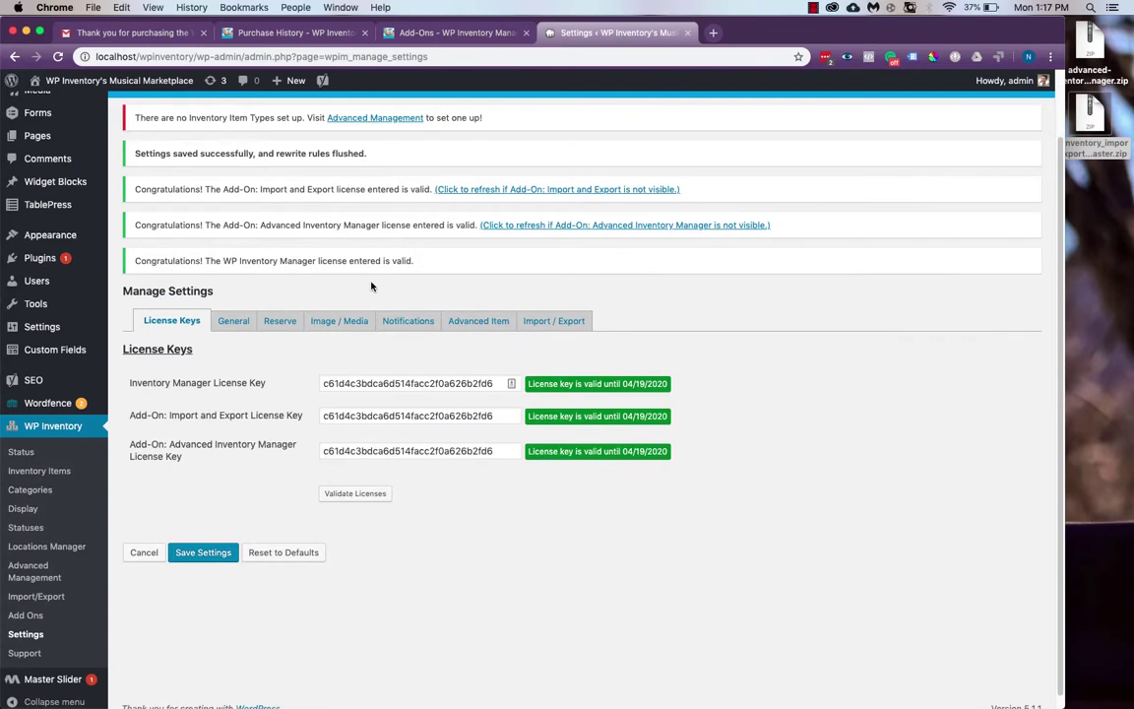
{"action": "left_click", "coordinate": [490, 321]}
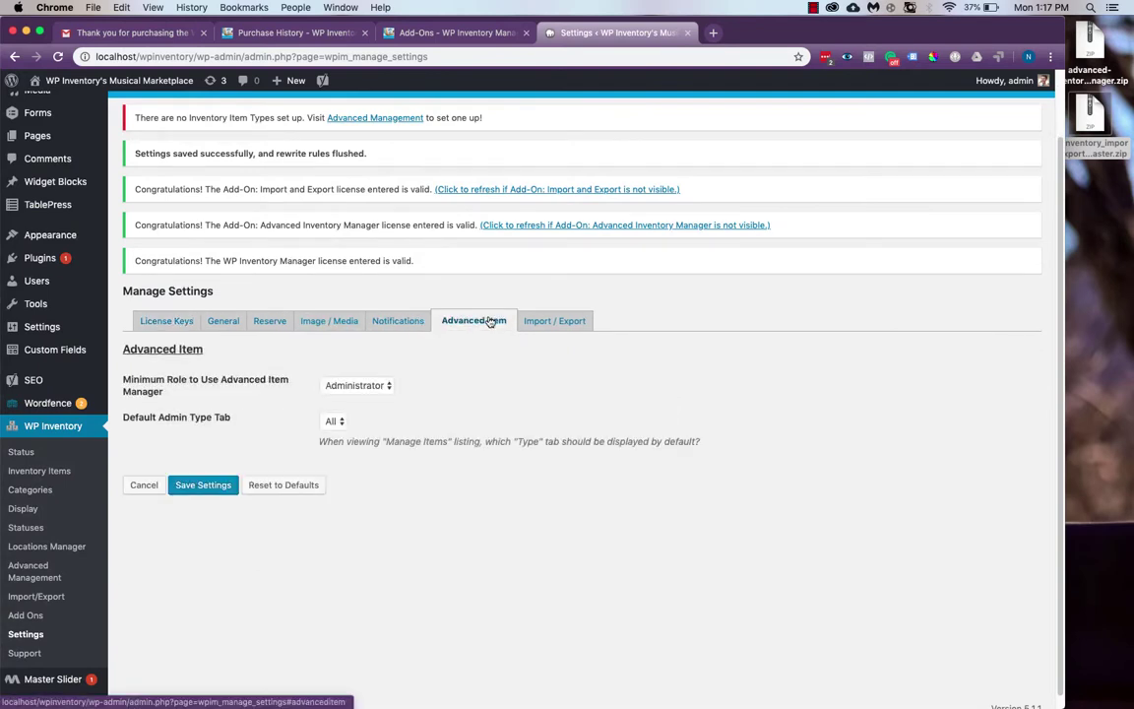
{"action": "left_click", "coordinate": [547, 320]}
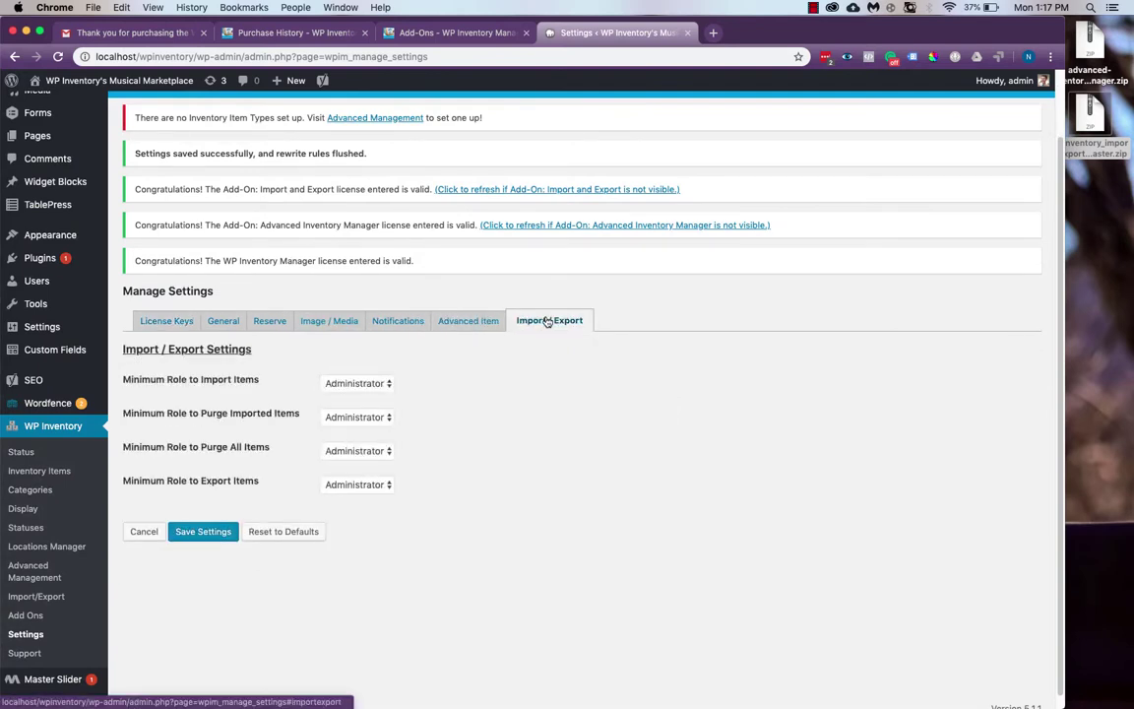
{"action": "left_click", "coordinate": [25, 616]}
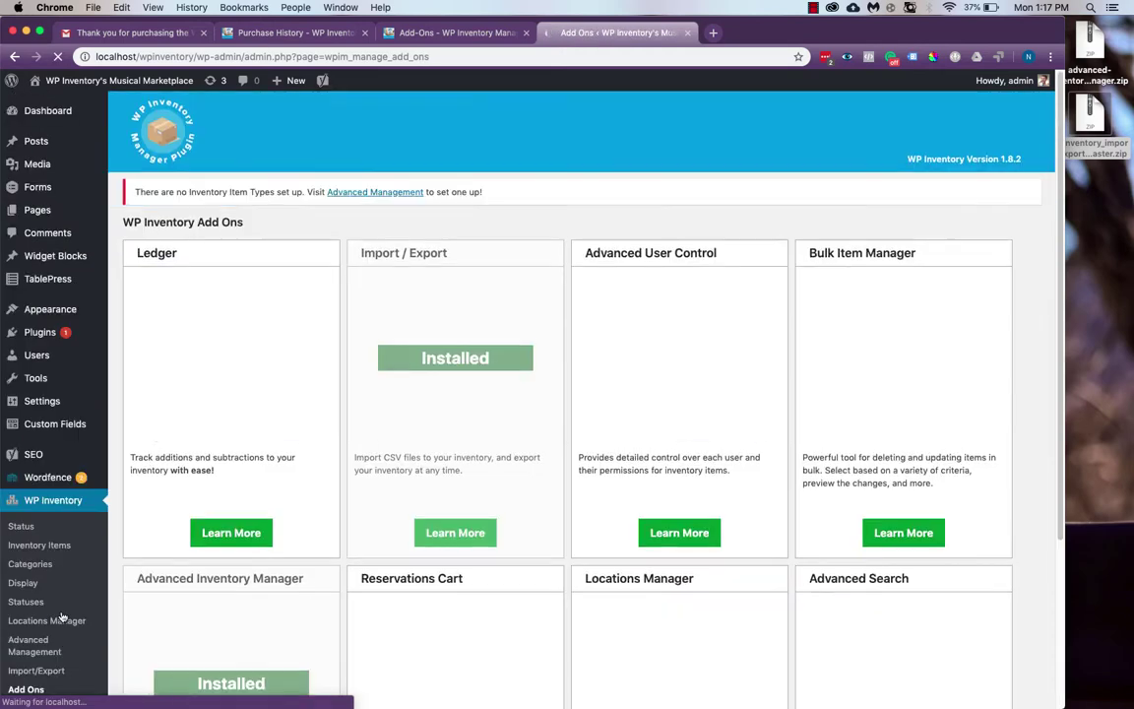
{"action": "scroll", "coordinate": [462, 249], "scroll_direction": "down", "scroll_amount": 4}
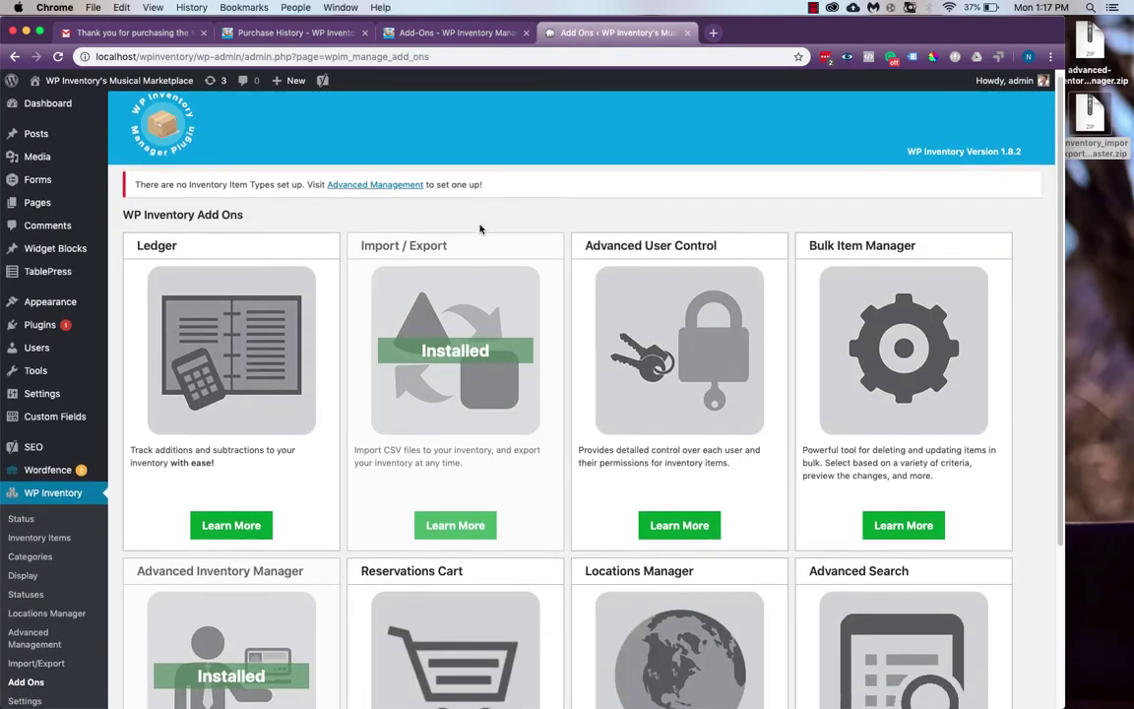
{"action": "scroll", "coordinate": [480, 229], "scroll_direction": "down", "scroll_amount": 1}
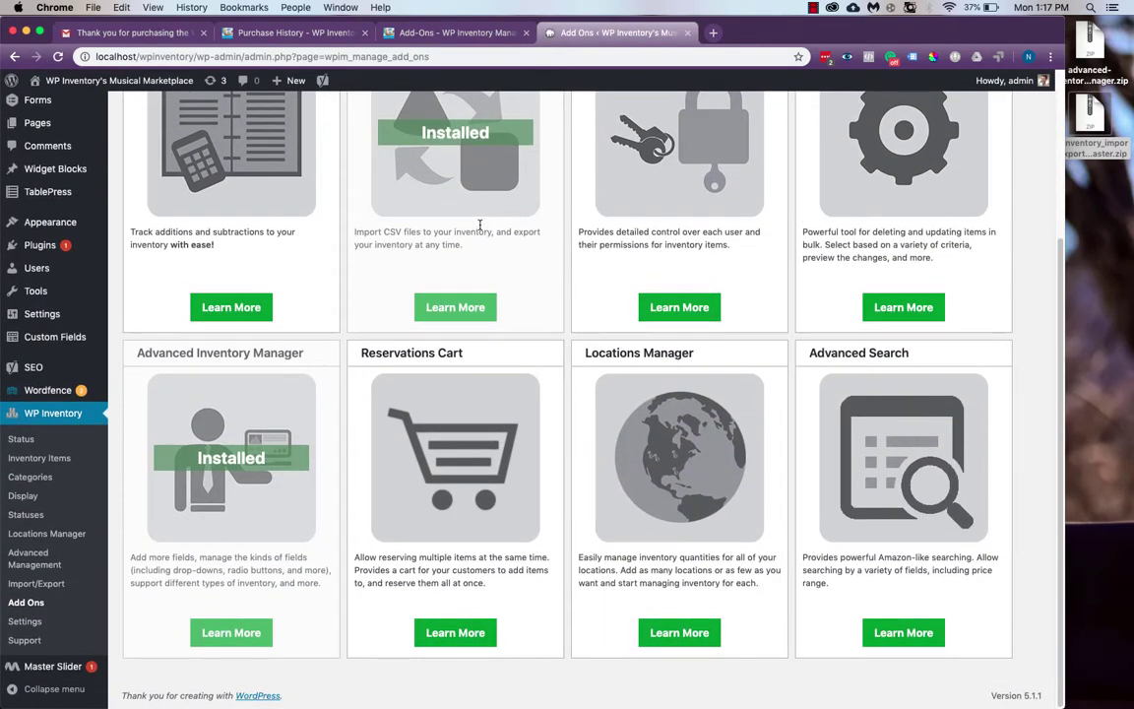
Download the Locations Manager add-on from its product page, then go back to the add-ons overview
{"action": "left_click", "coordinate": [667, 641]}
{"action": "scroll", "coordinate": [714, 235], "scroll_direction": "down", "scroll_amount": 10}
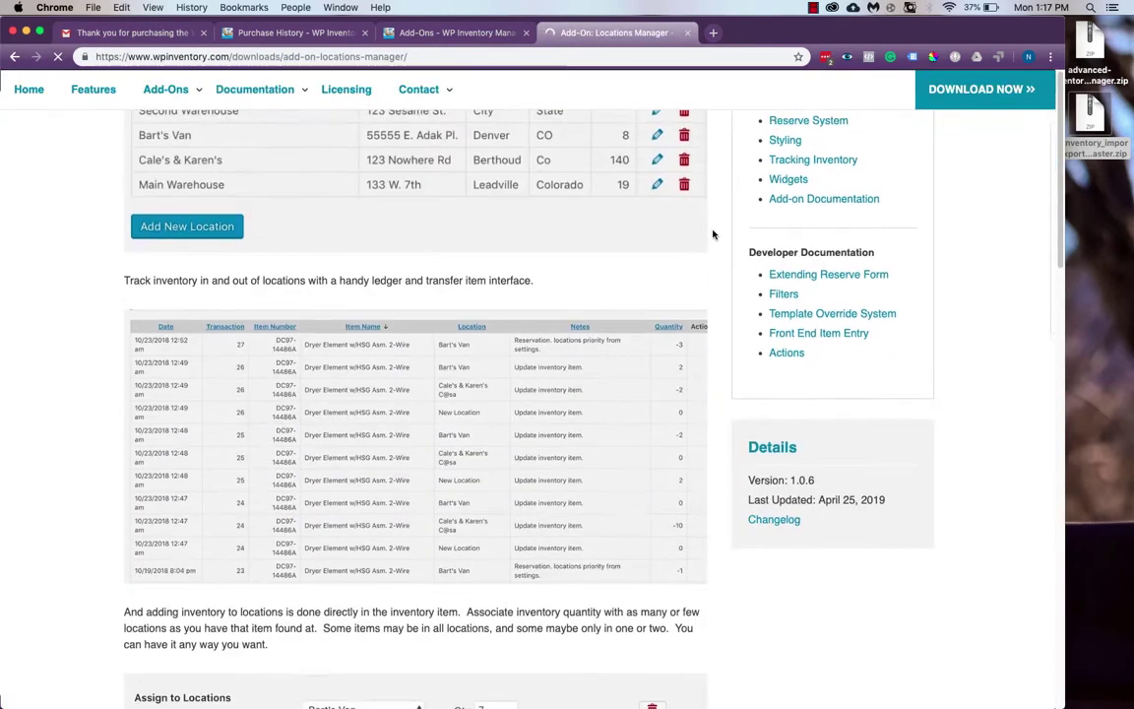
{"action": "scroll", "coordinate": [714, 235], "scroll_direction": "down", "scroll_amount": 10}
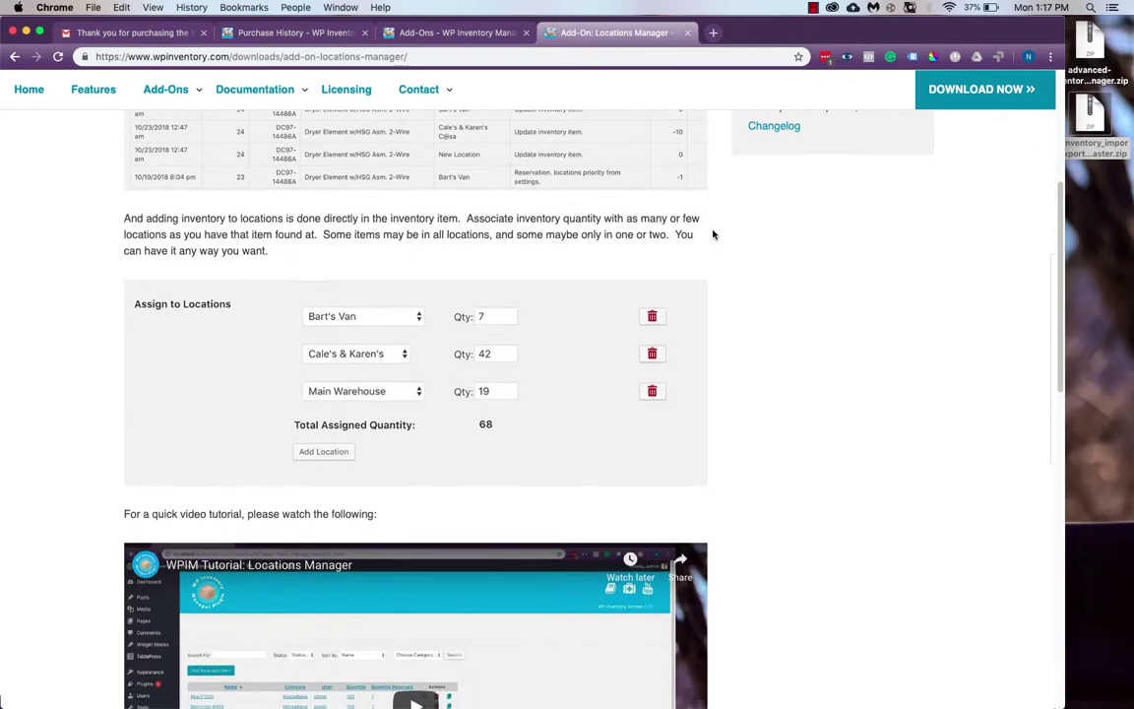
{"action": "scroll", "coordinate": [713, 234], "scroll_direction": "down", "scroll_amount": 4}
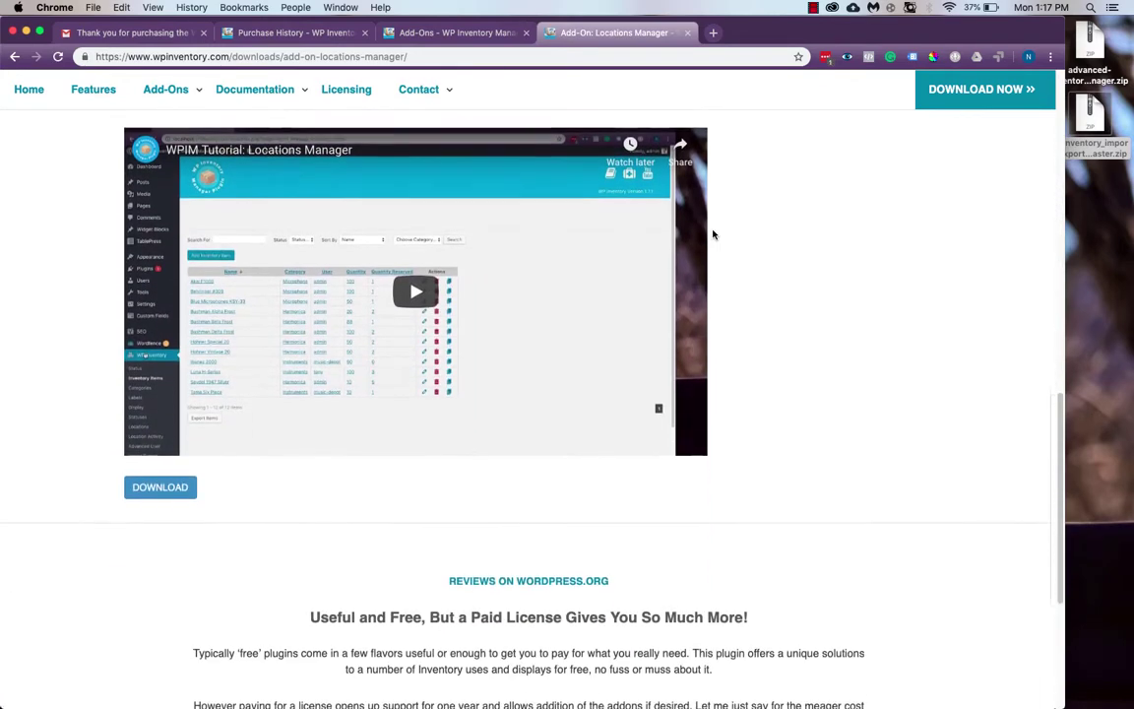
{"action": "scroll", "coordinate": [713, 234], "scroll_direction": "down", "scroll_amount": 1}
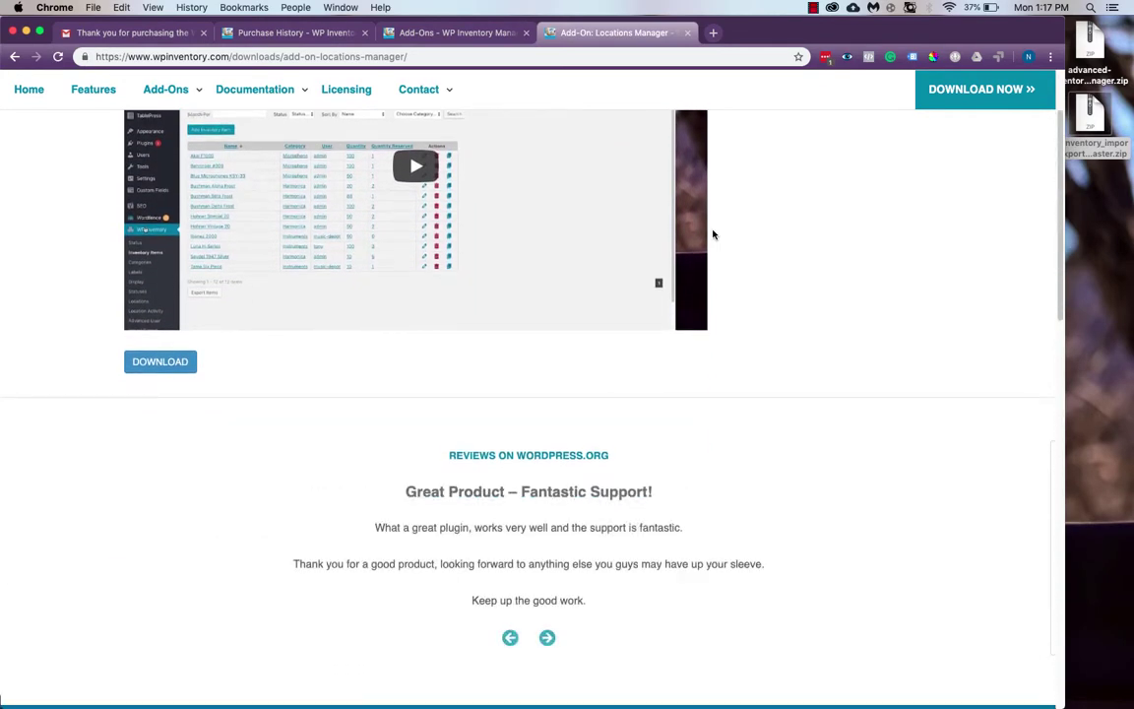
{"action": "left_click", "coordinate": [174, 374]}
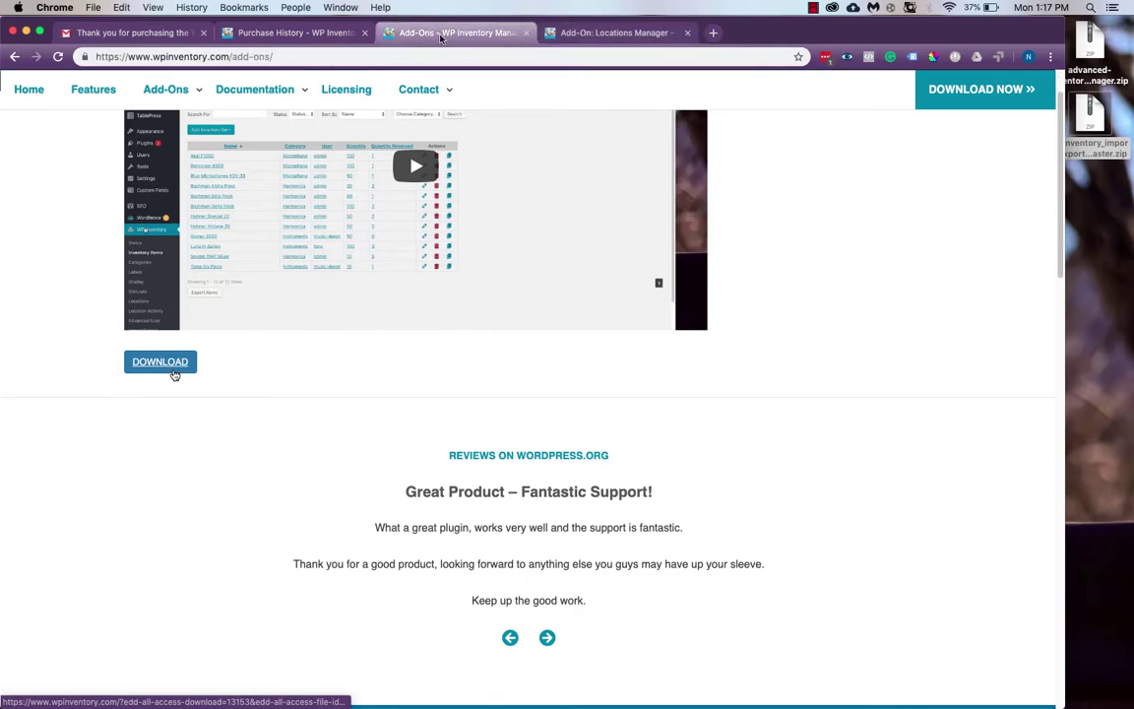
{"action": "left_click", "coordinate": [565, 30]}
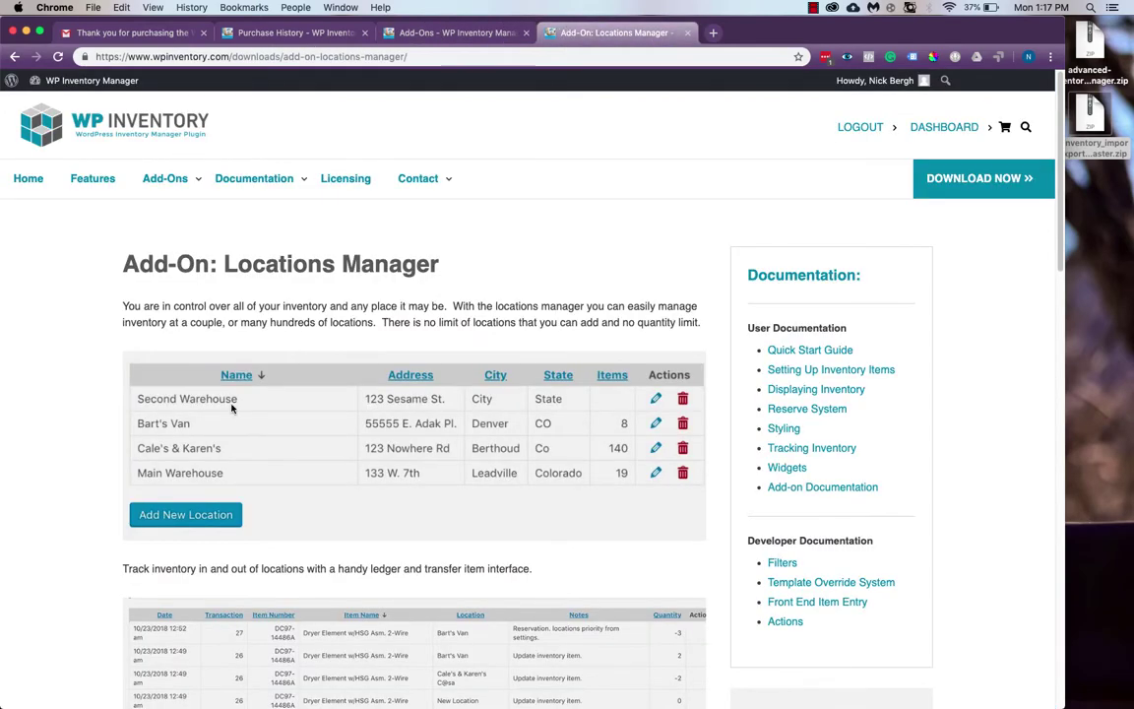
{"action": "left_click", "coordinate": [16, 58]}
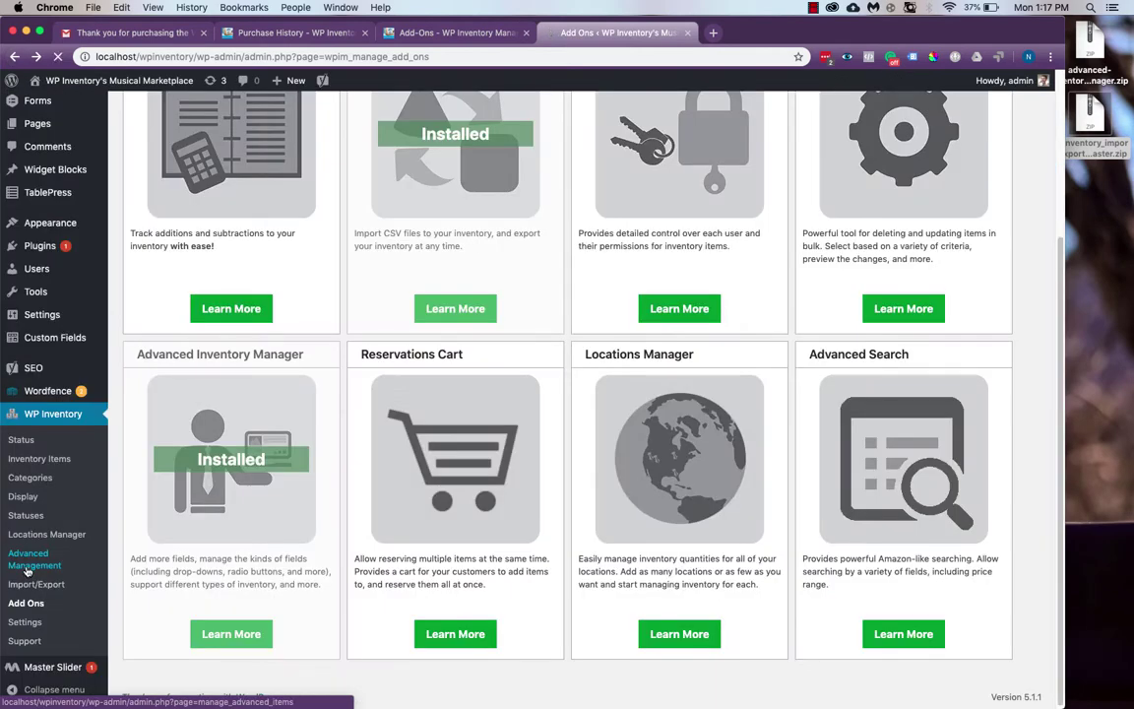
Open WP Inventory > Advanced Management from the admin sidebar
{"action": "left_click", "coordinate": [28, 569]}
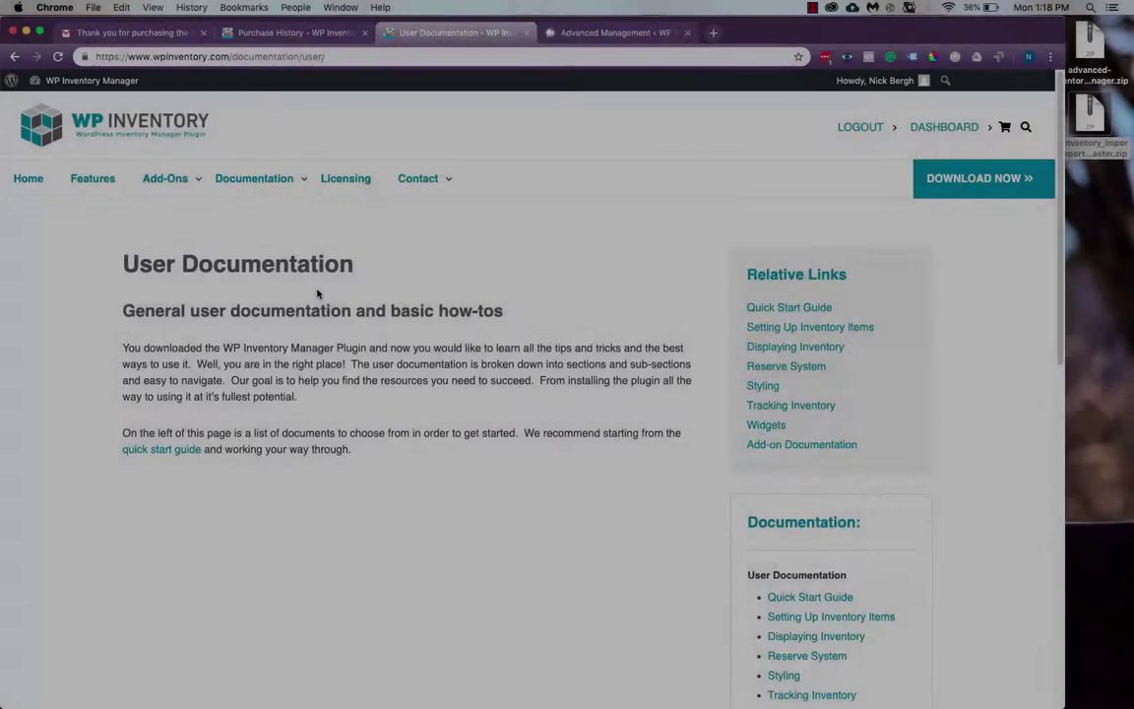
{"action": "mouse_move", "coordinate": [283, 182]}
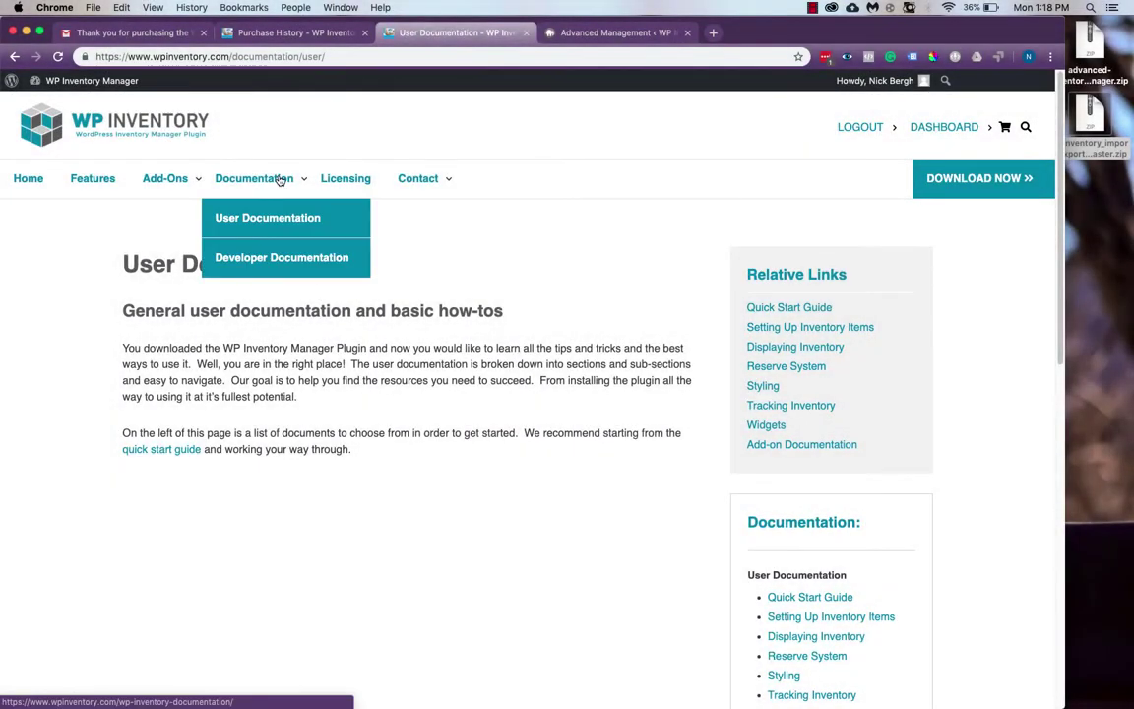